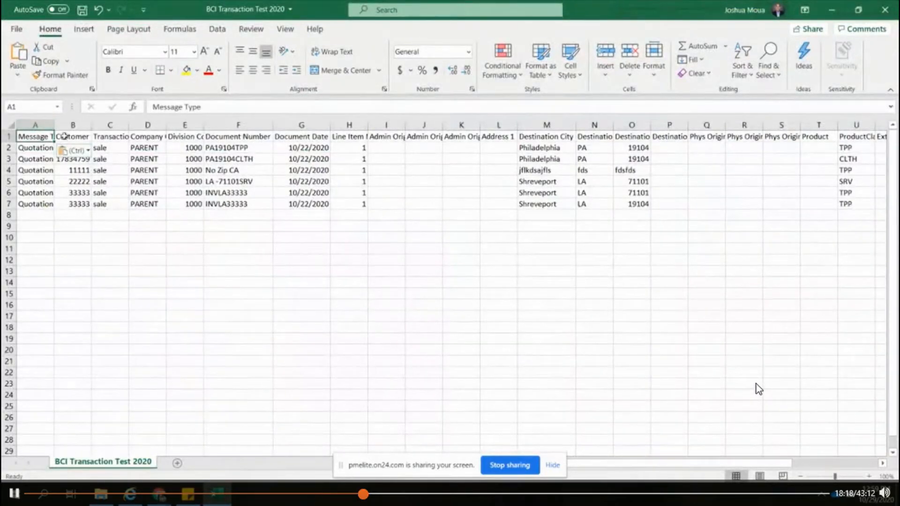
# Step: Auto-fit the Message Type column's width to its contents
pyautogui.doubleClick(54, 125)
pyautogui.click(41, 169)
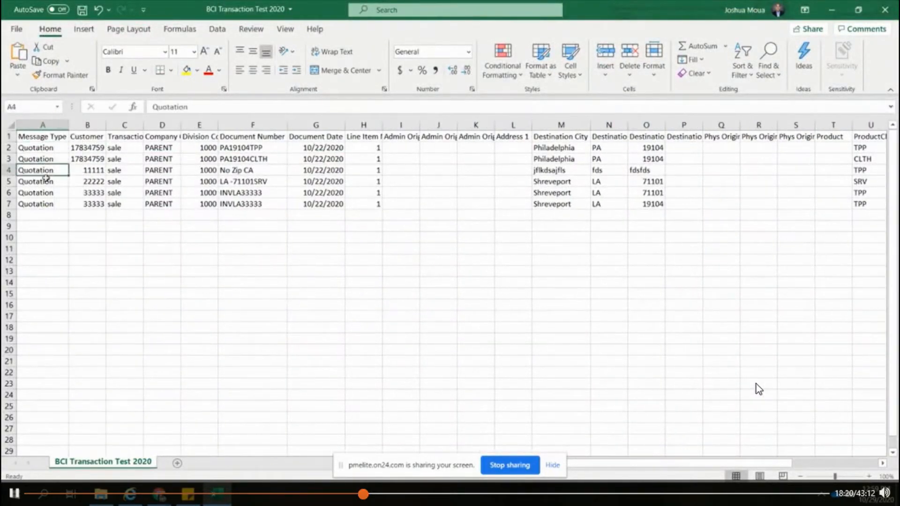
pyautogui.click(45, 148)
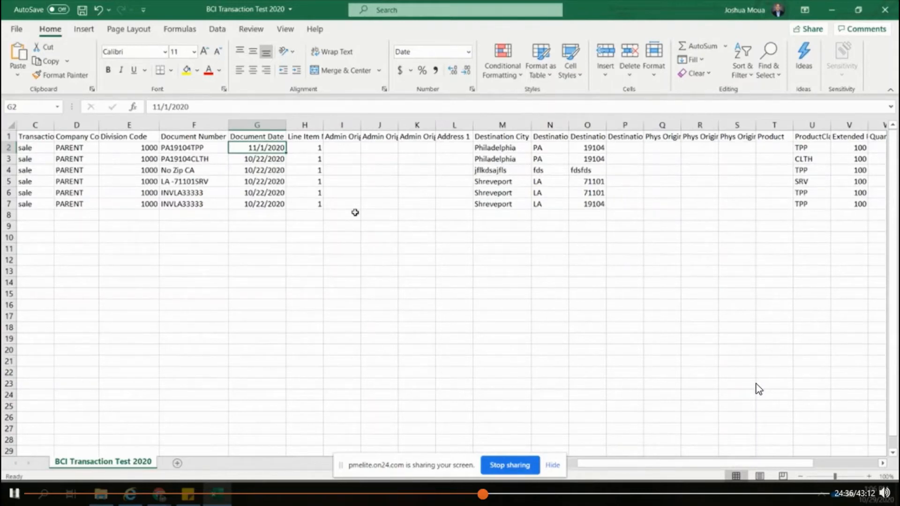
# Step: Examine the Line Item Number and Document Number columns, comparing the entries in rows 6 and 7
pyautogui.click(307, 137)
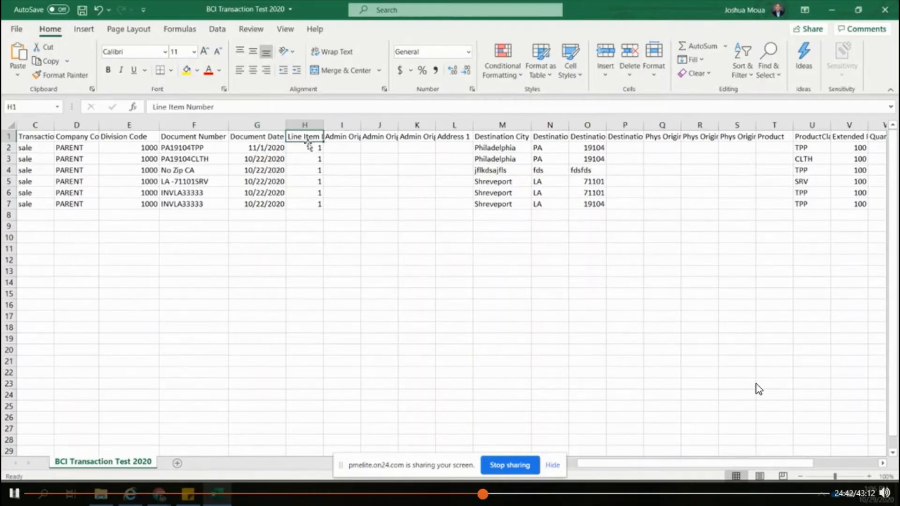
pyautogui.click(314, 183)
pyautogui.click(310, 203)
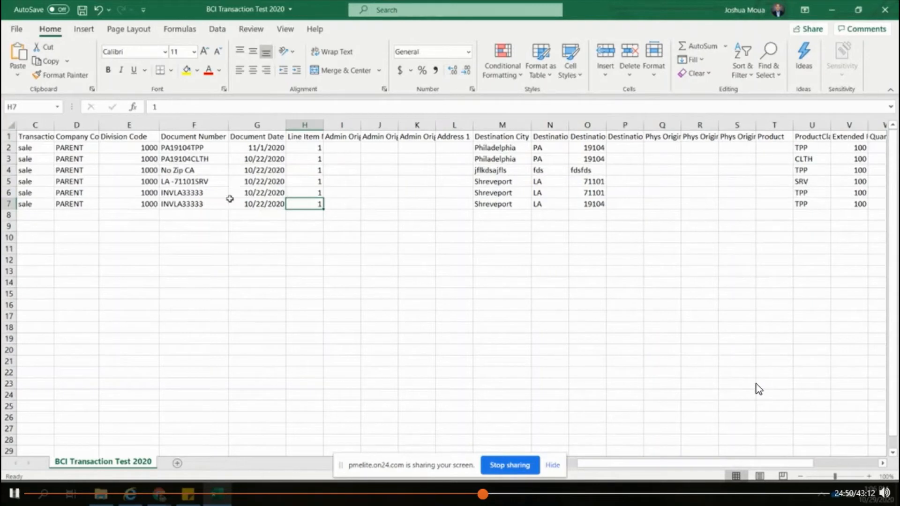
pyautogui.click(208, 194)
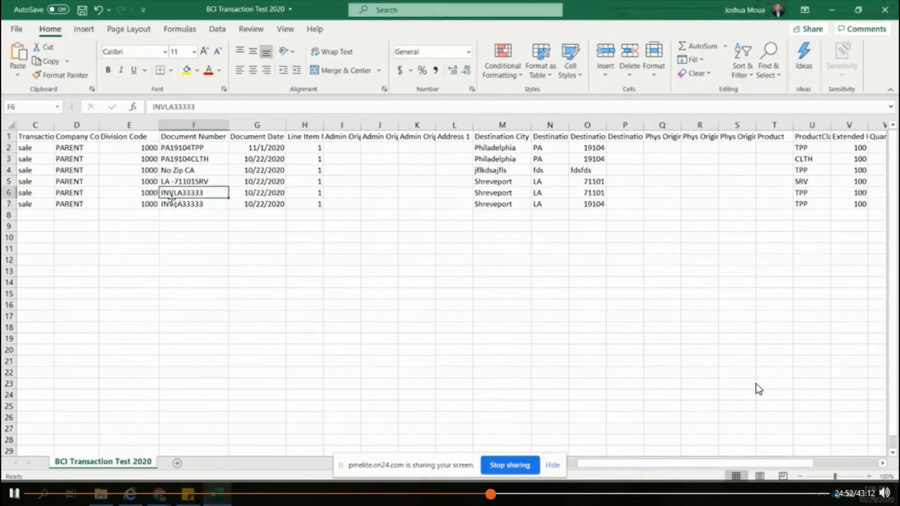
pyautogui.click(208, 138)
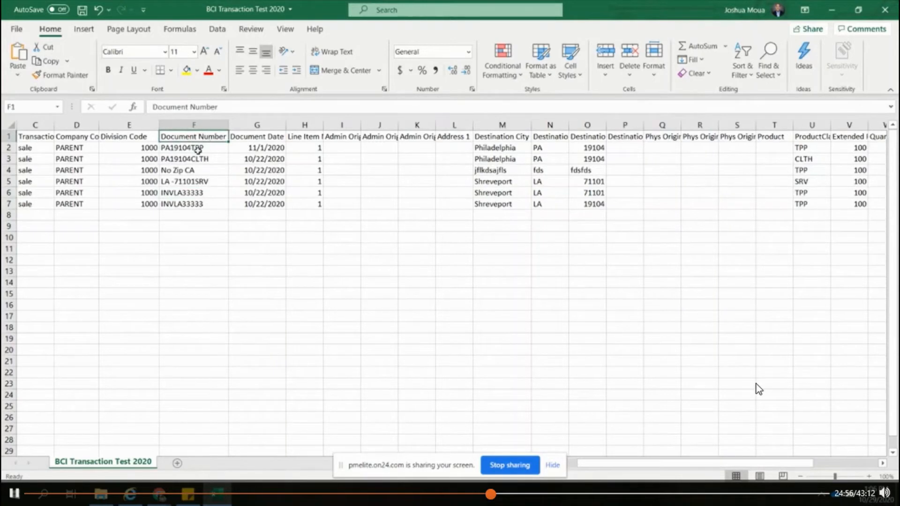
pyautogui.click(194, 203)
pyautogui.click(196, 202)
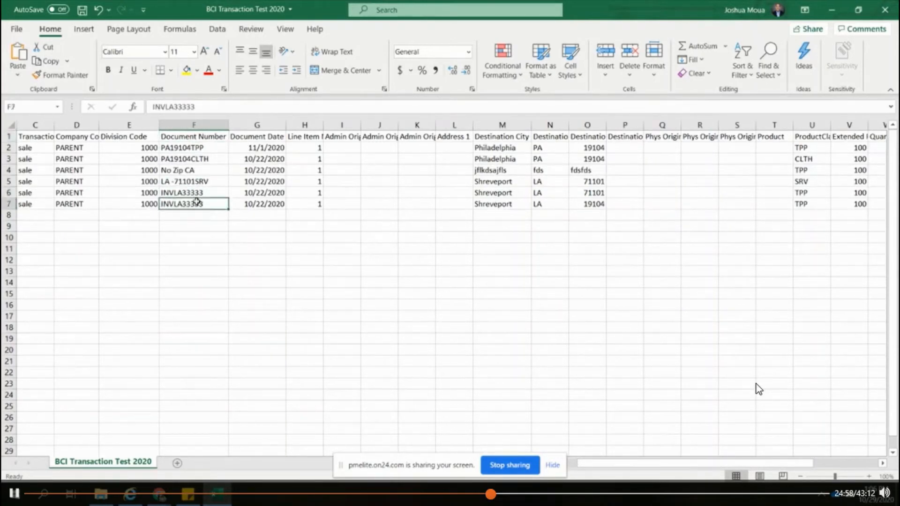
# Step: Set the line item number in row 7 to 2
pyautogui.click(316, 207)
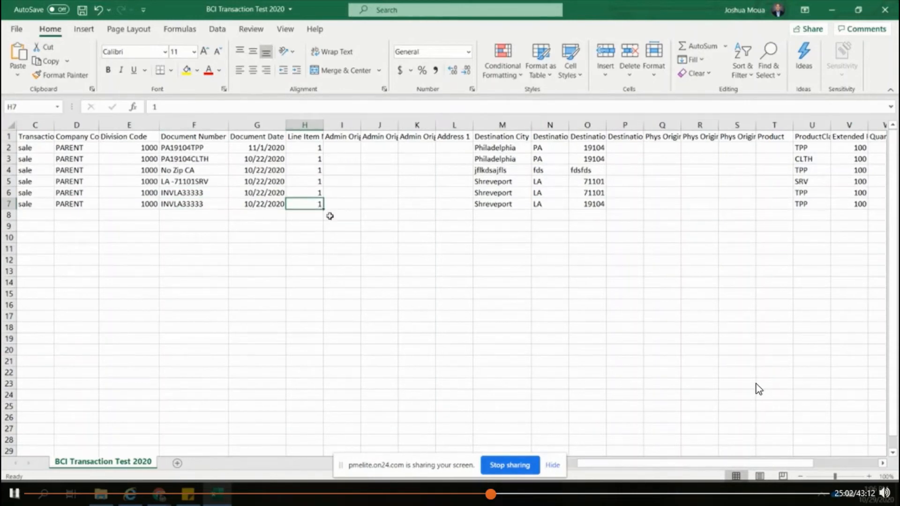
pyautogui.write('2')
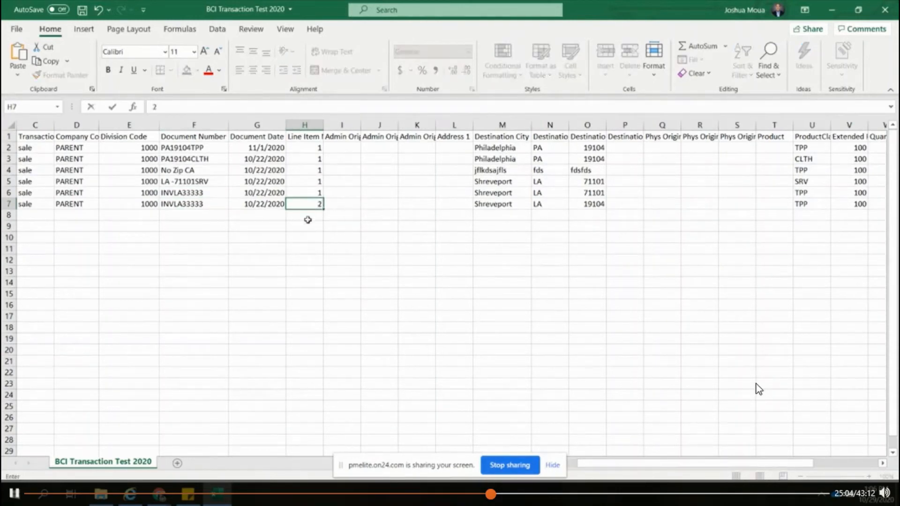
pyautogui.press('Return')
pyautogui.click(315, 204)
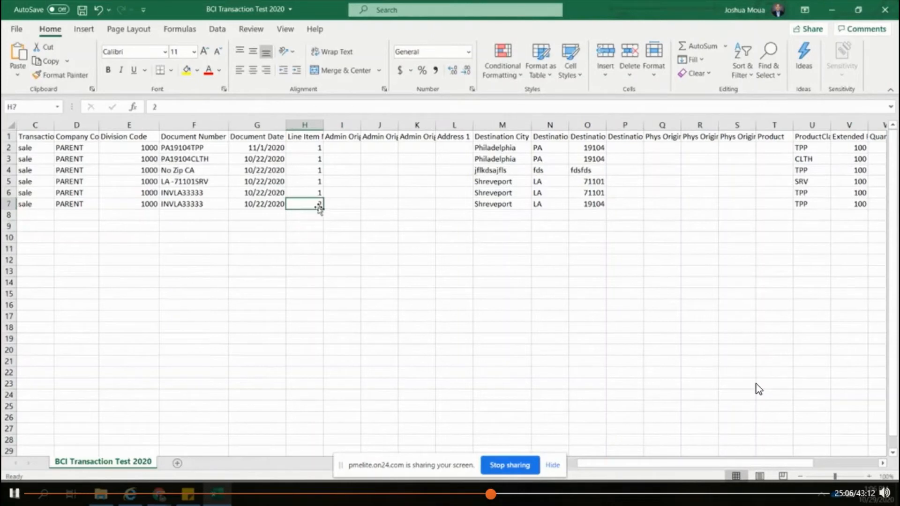
pyautogui.moveTo(312, 196); pyautogui.dragTo(308, 203)
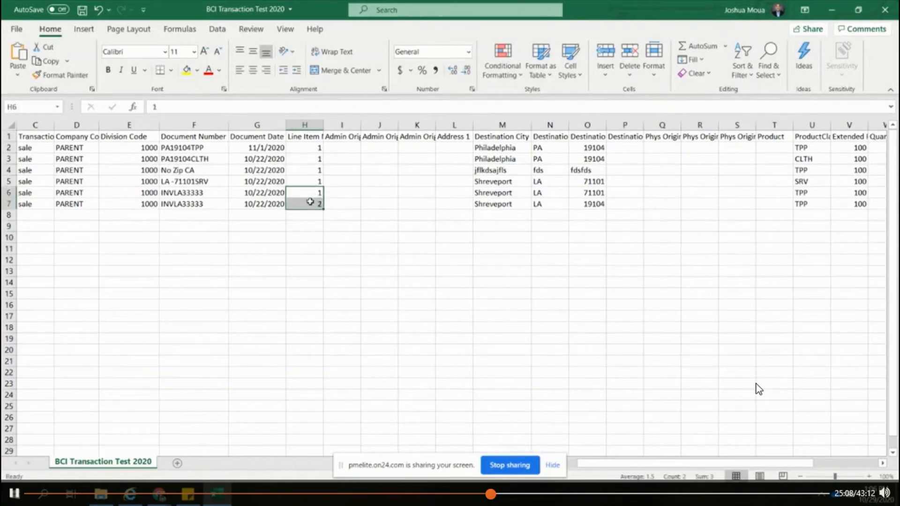
pyautogui.click(309, 197)
pyautogui.click(309, 204)
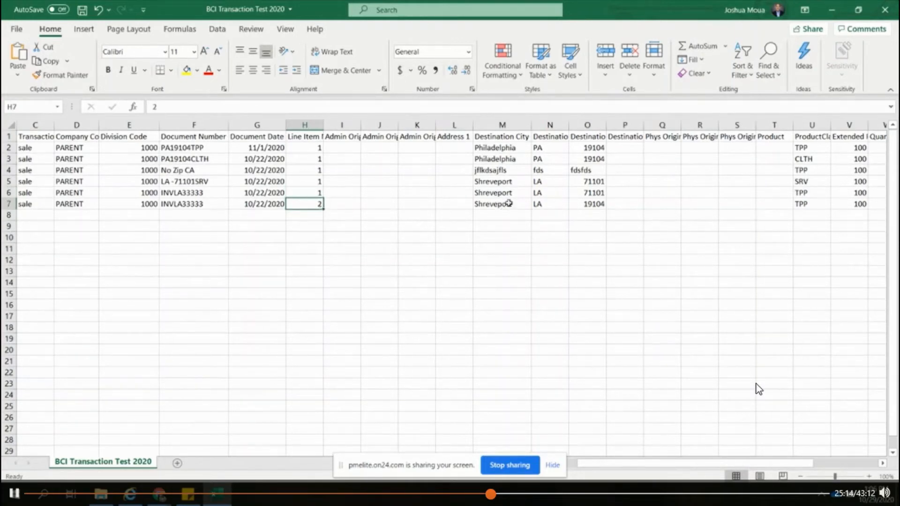
# Step: Clear the destination city and state in row 7, leaving its destination postal code in place
pyautogui.click(587, 207)
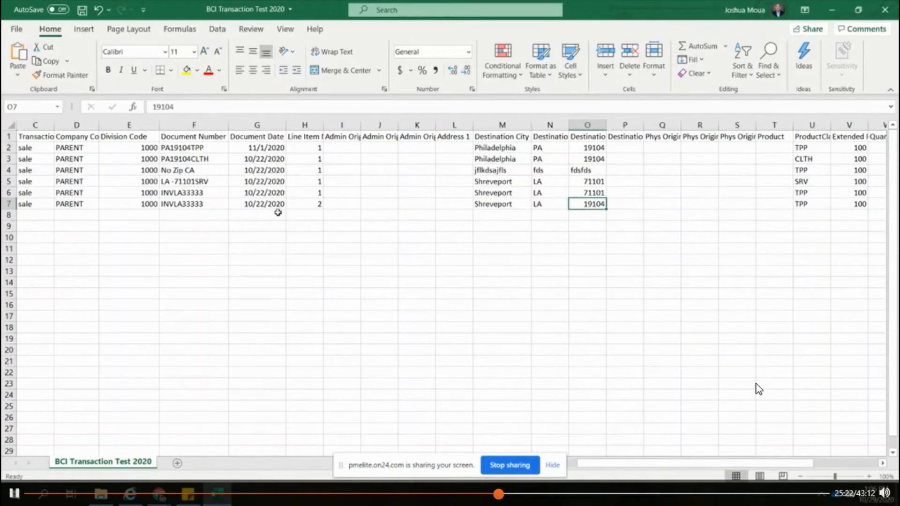
pyautogui.moveTo(539, 204); pyautogui.dragTo(502, 206)
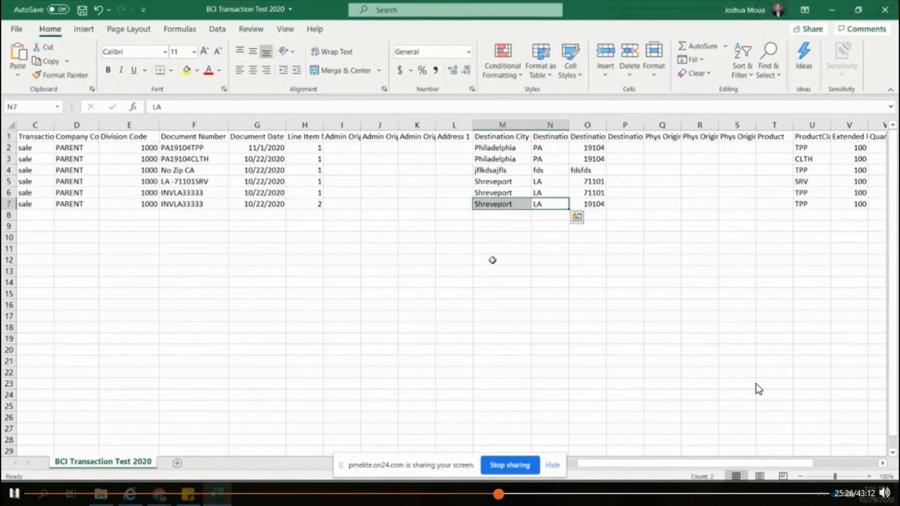
pyautogui.press('Delete')
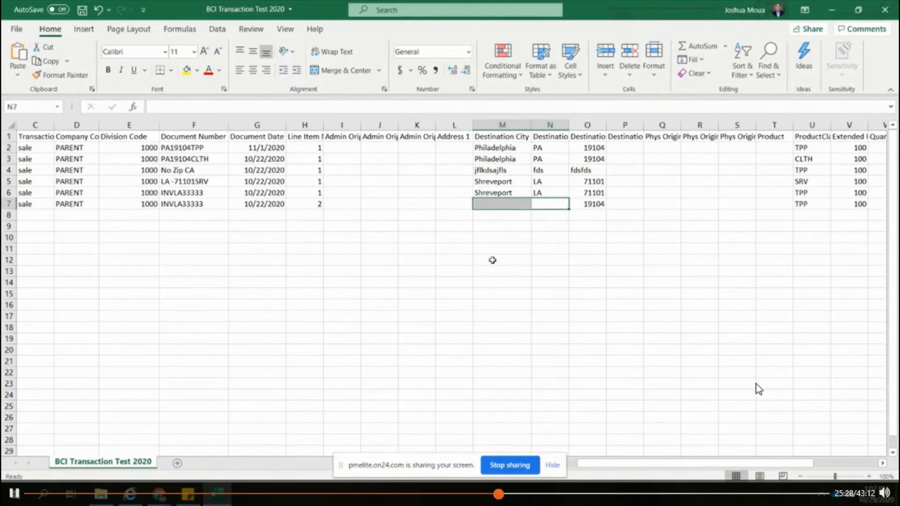
pyautogui.click(594, 206)
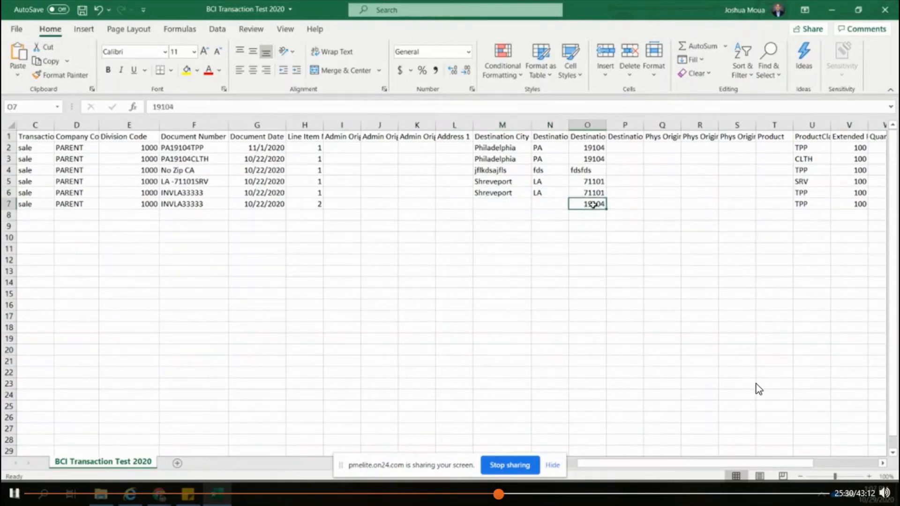
pyautogui.click(303, 204)
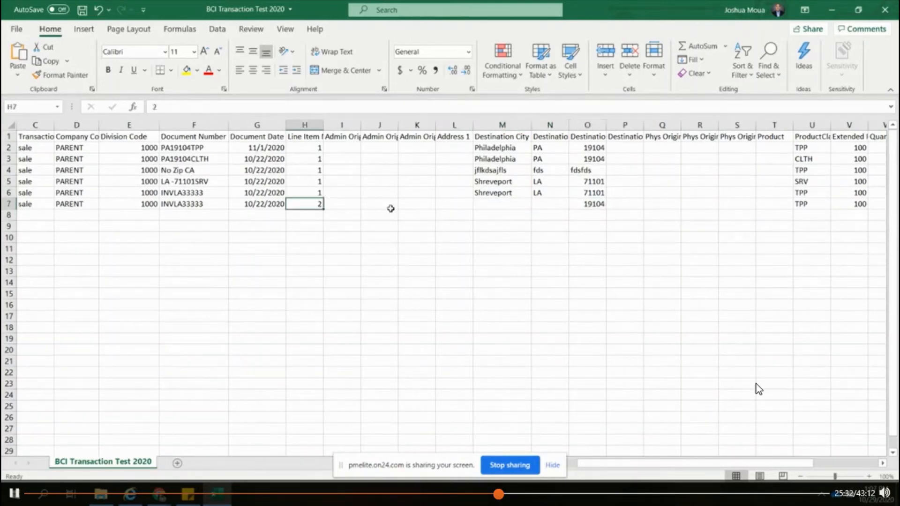
pyautogui.click(588, 192)
pyautogui.moveTo(201, 194); pyautogui.dragTo(201, 205)
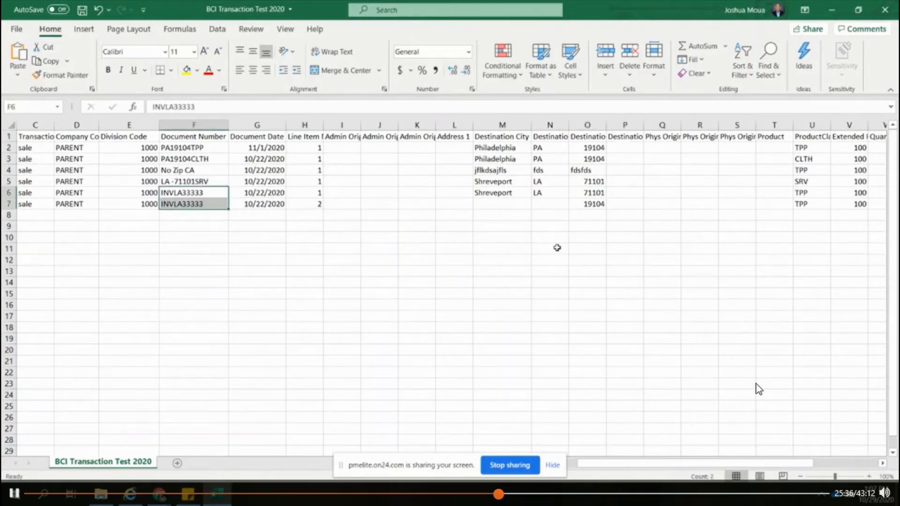
# Step: Replace the document number in row 4 with fkjdlajfldsj and select that row's destination fields
pyautogui.click(525, 180)
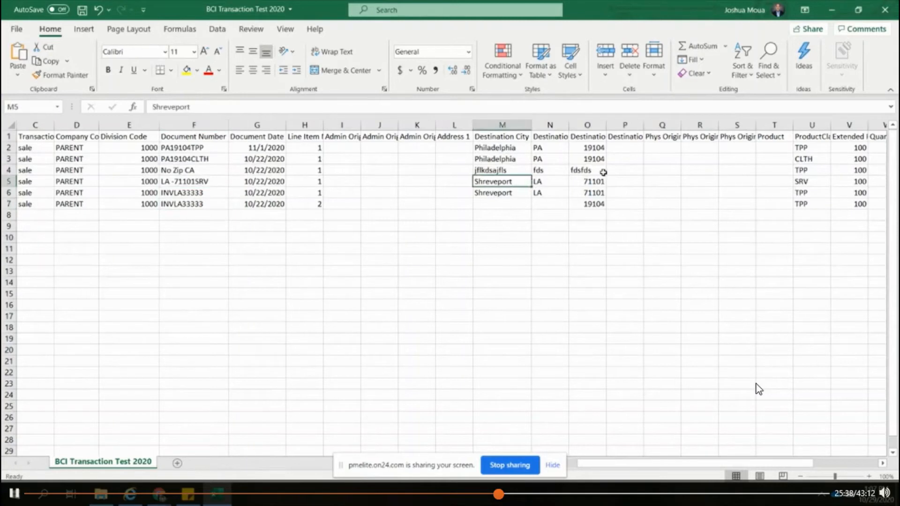
pyautogui.moveTo(600, 170); pyautogui.dragTo(522, 170)
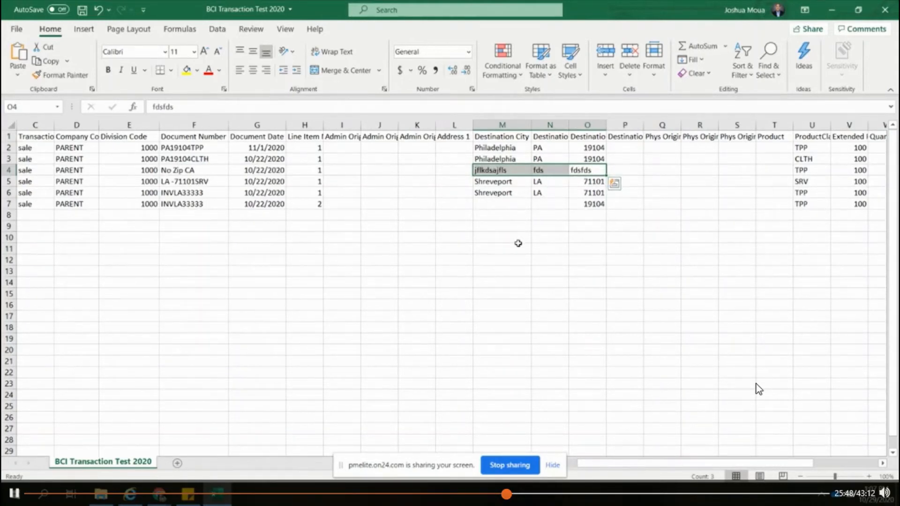
pyautogui.click(207, 171)
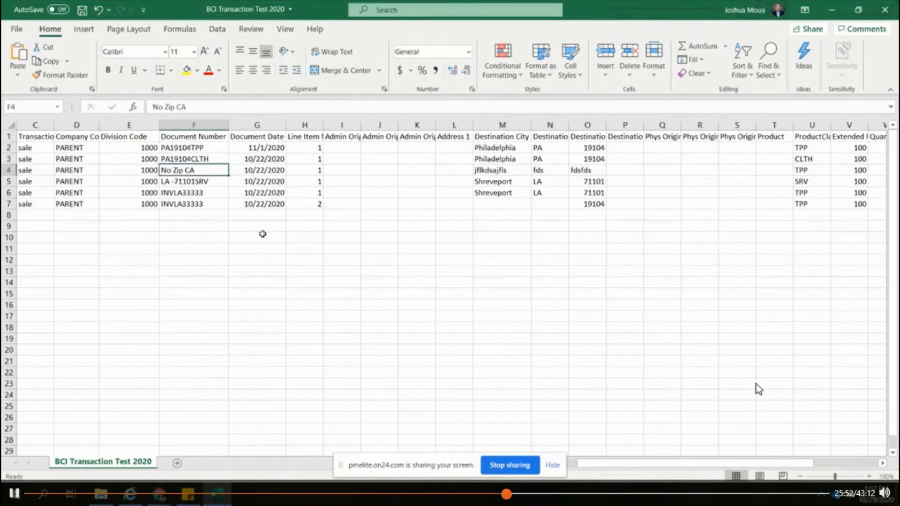
pyautogui.write('fkjdlajfldsj')
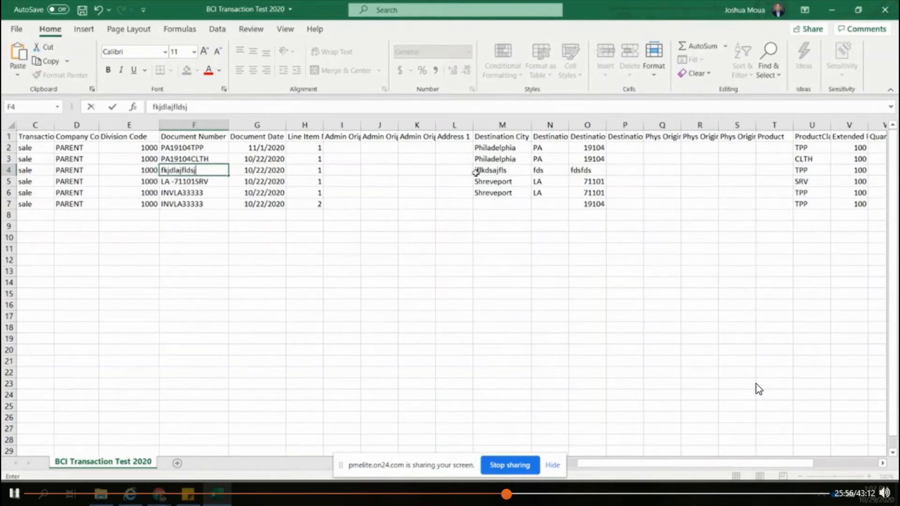
pyautogui.click(495, 171)
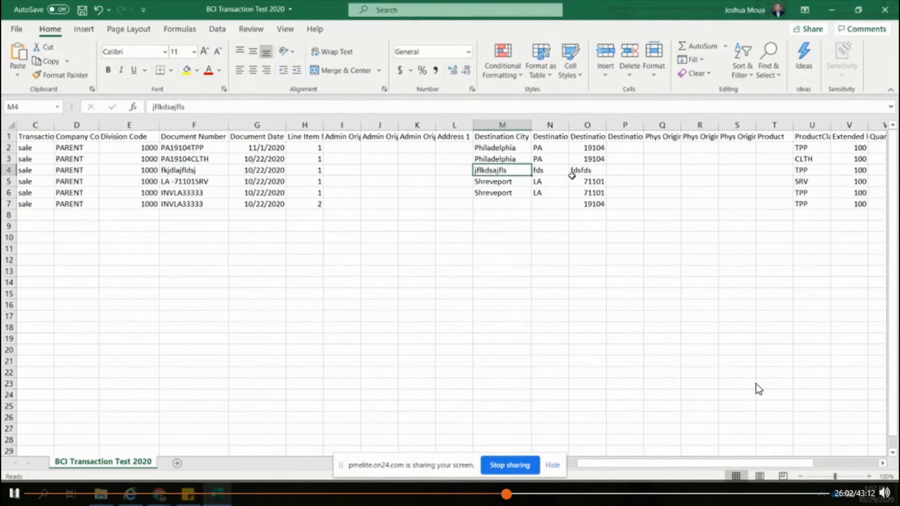
pyautogui.moveTo(578, 172)
pyautogui.mouseDown()
pyautogui.moveTo(527, 170)
pyautogui.moveTo(506, 180)
pyautogui.moveTo(580, 172)
pyautogui.mouseUp()
pyautogui.click(507, 174)
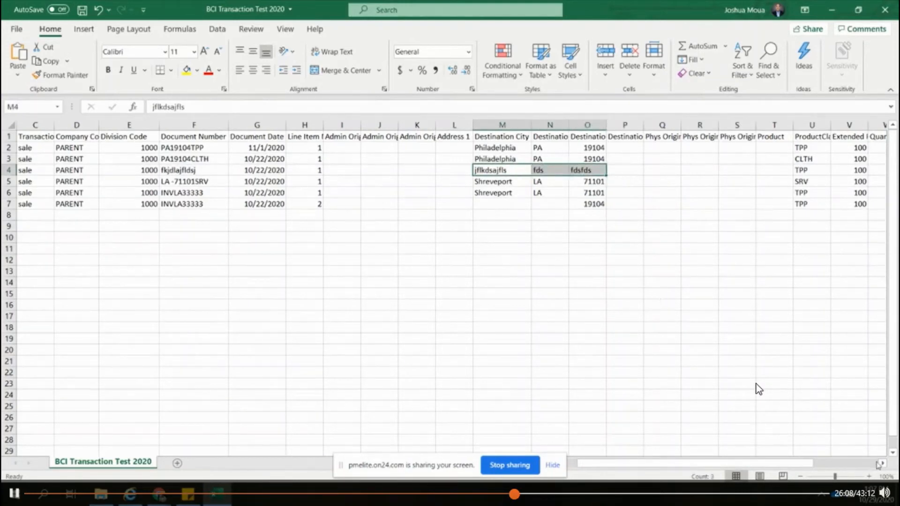
# Step: Widen the ProductClassCode column to fit its full header and review the product class codes in rows 2 to 7
pyautogui.hscroll(3, 759, 389)
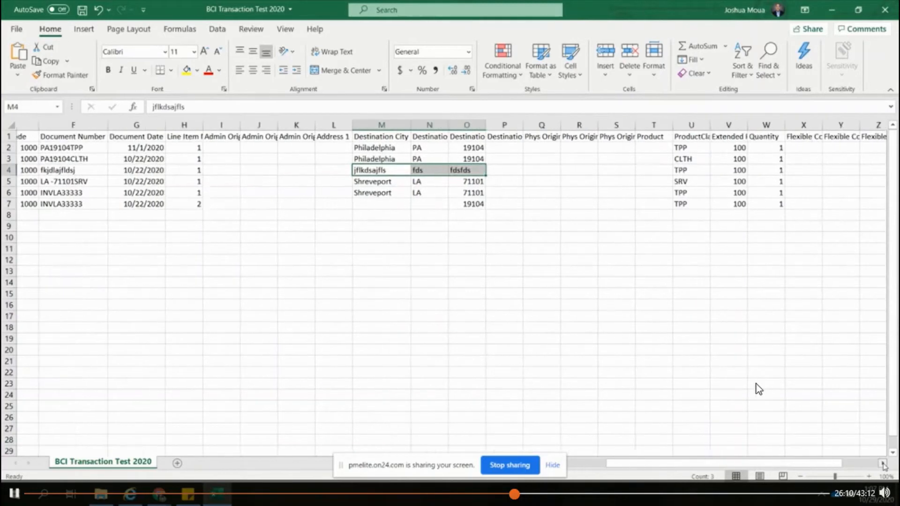
pyautogui.click(666, 161)
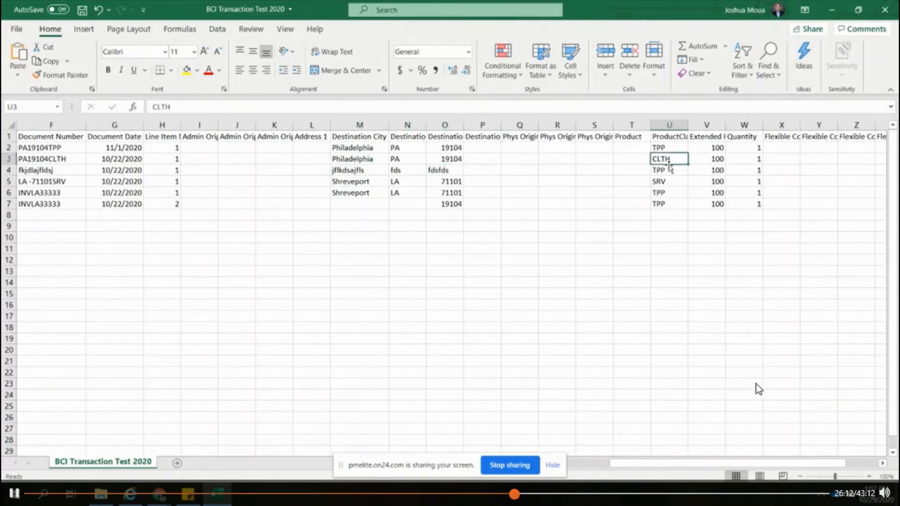
pyautogui.click(669, 146)
pyautogui.moveTo(686, 126); pyautogui.dragTo(714, 125)
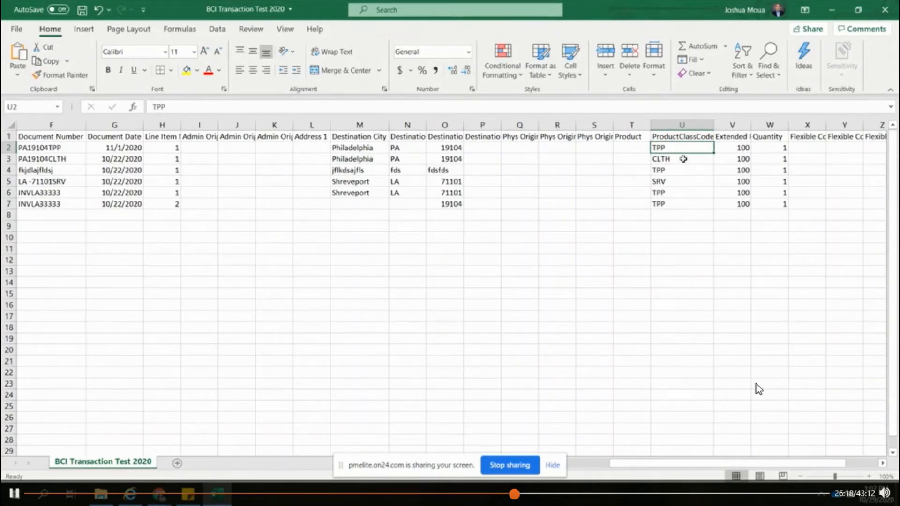
pyautogui.moveTo(677, 148); pyautogui.dragTo(670, 202)
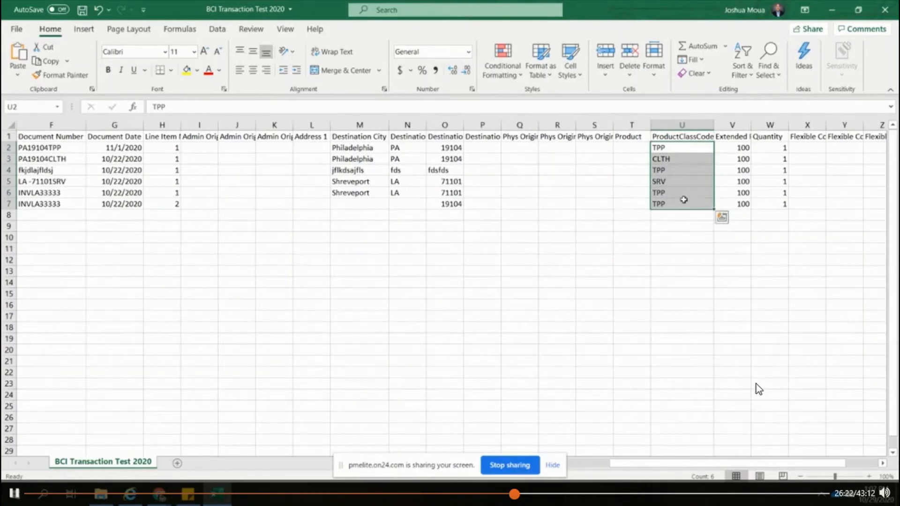
pyautogui.click(666, 147)
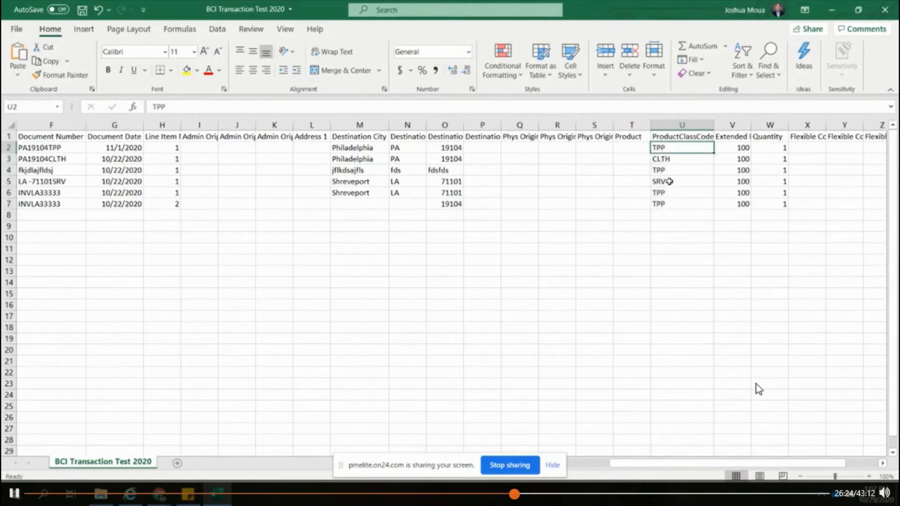
pyautogui.click(671, 161)
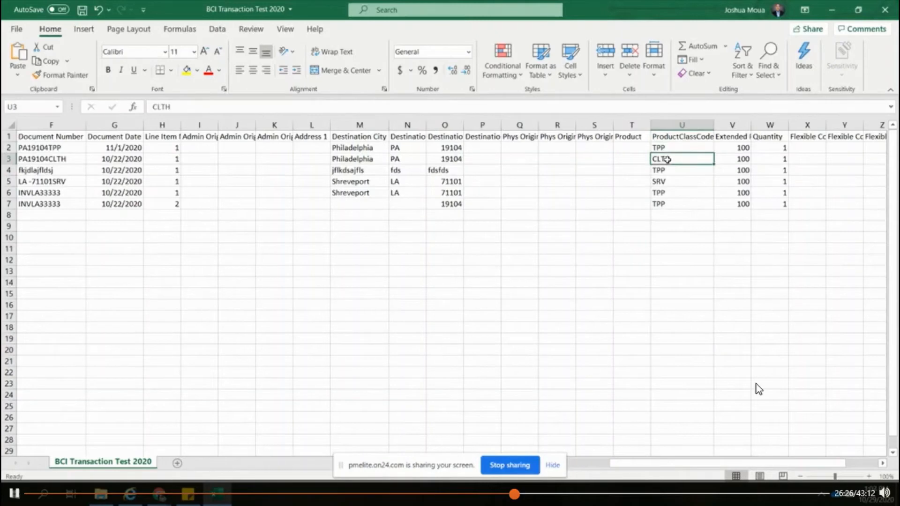
# Step: Switch to Vertex O Series in Chrome and open the Taxability Drivers page under Taxability Driver Management
pyautogui.hotkey('alt', 'Tab')
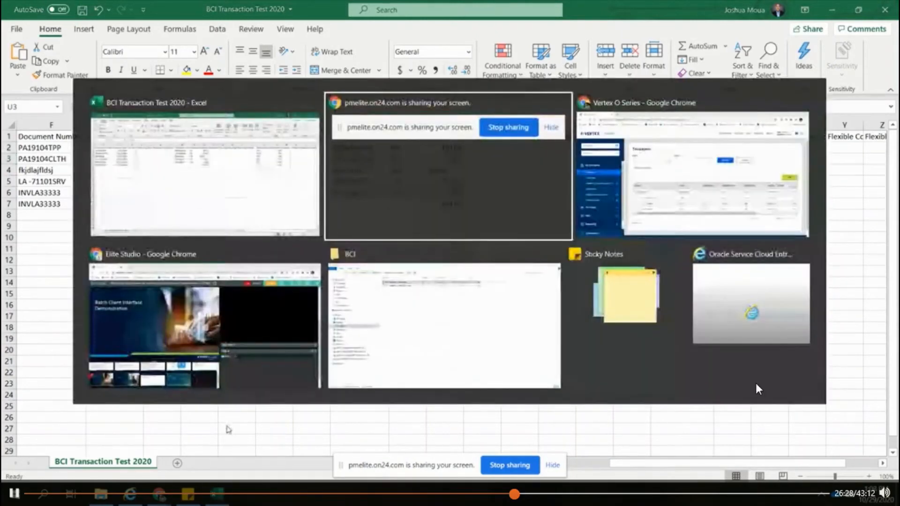
pyautogui.press('Tab')
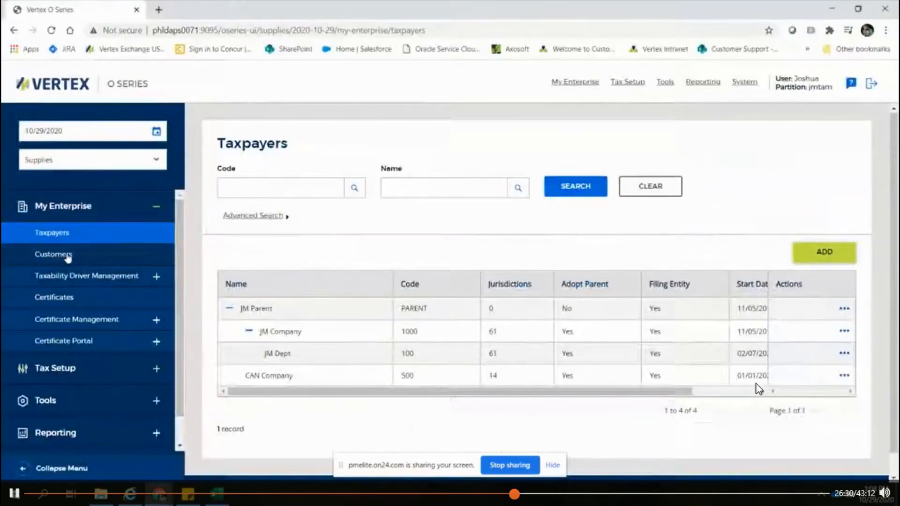
pyautogui.click(79, 276)
pyautogui.click(73, 300)
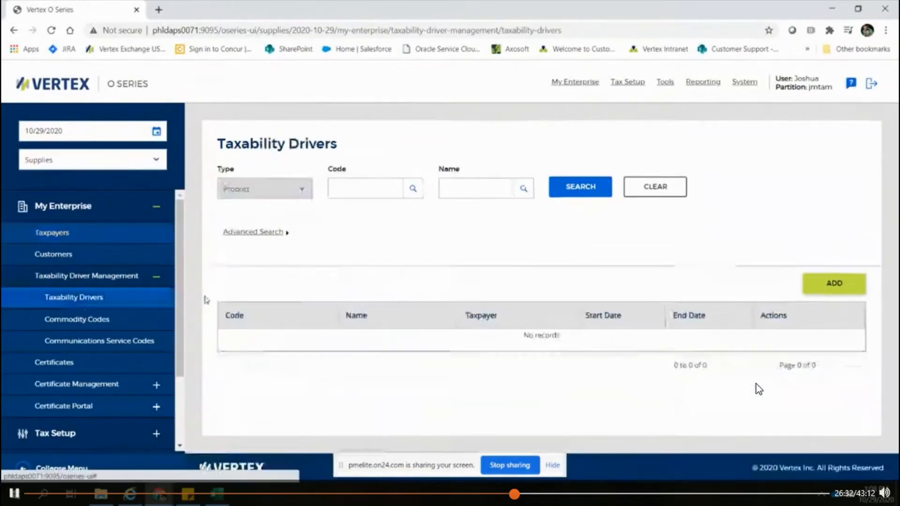
# Step: Search the taxability drivers of type Product Class and review the listed codes
pyautogui.click(297, 190)
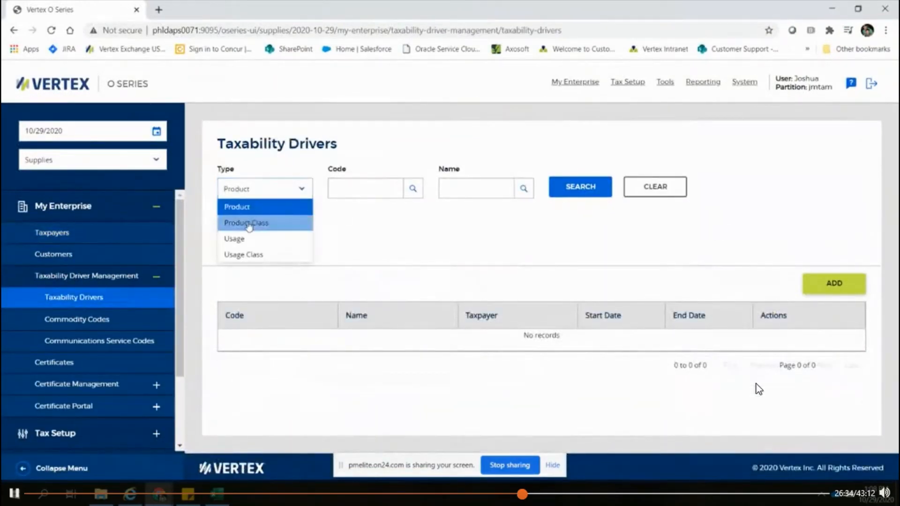
pyautogui.click(263, 224)
pyautogui.click(581, 187)
pyautogui.scroll(-2, 537, 305)
pyautogui.scroll(-1, 537, 304)
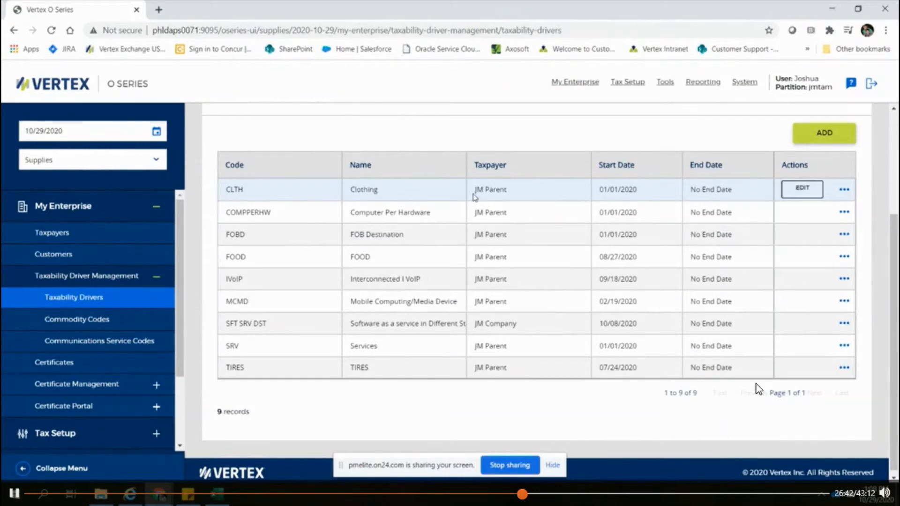
# Step: Switch to the Excel sheet, select the product class codes in rows 4 and 5, and compare them with Vertex's taxability drivers
pyautogui.hotkey('alt', 'Tab')
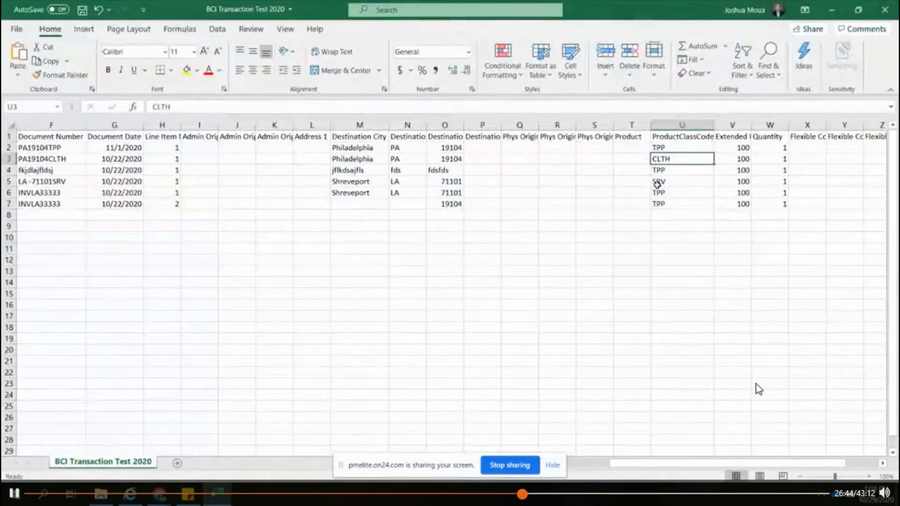
pyautogui.click(660, 174)
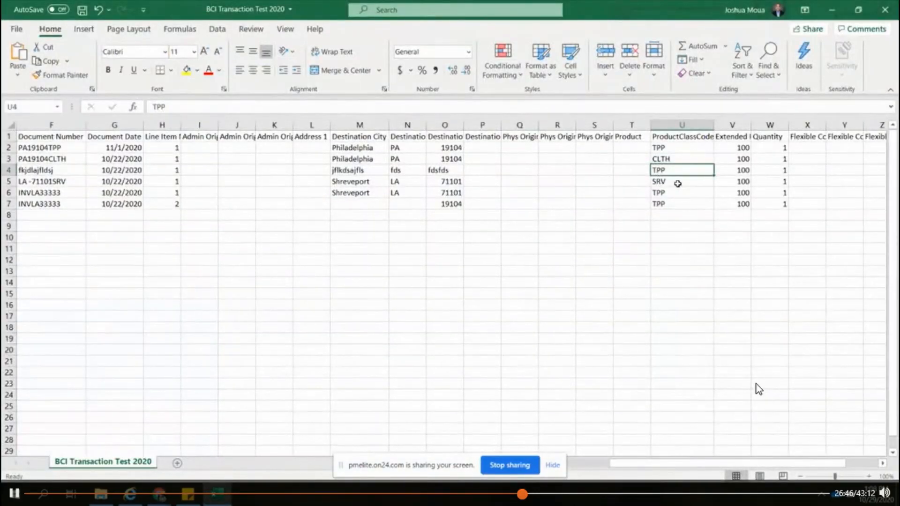
pyautogui.click(678, 183)
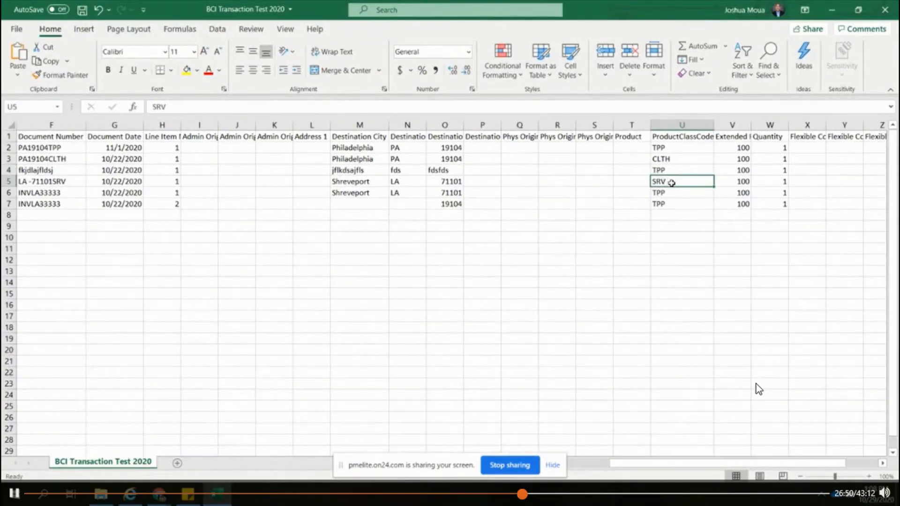
pyautogui.hotkey('alt', 'Tab')
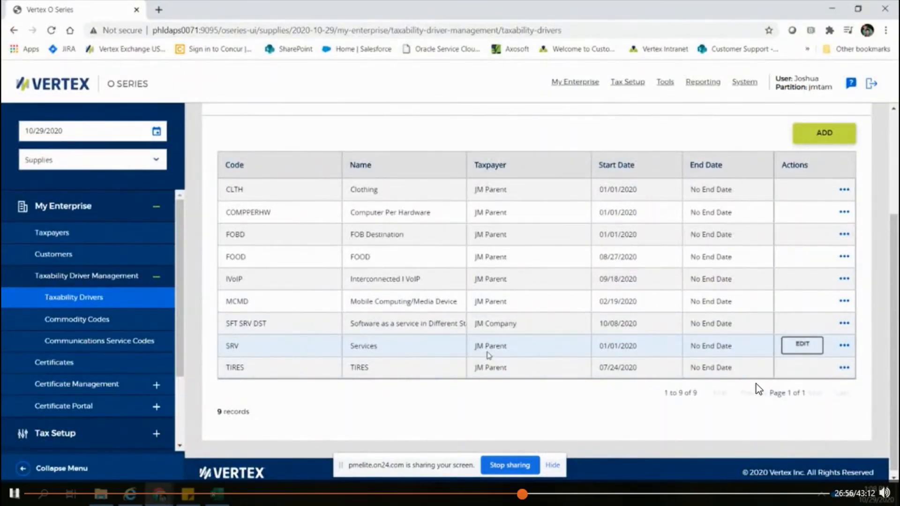
# Step: Switch back to Excel and review the product class code of row 3 together with its destination city
pyautogui.hotkey('alt', 'Tab')
pyautogui.click(671, 161)
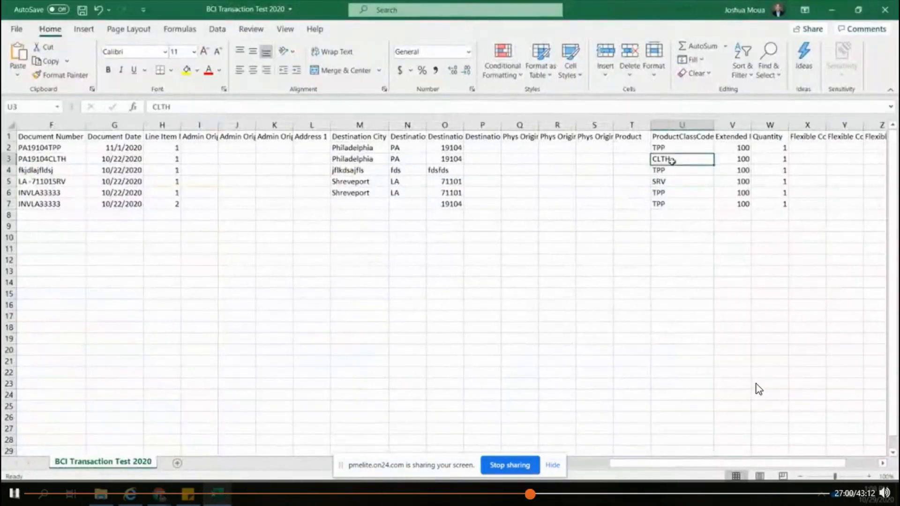
pyautogui.click(360, 157)
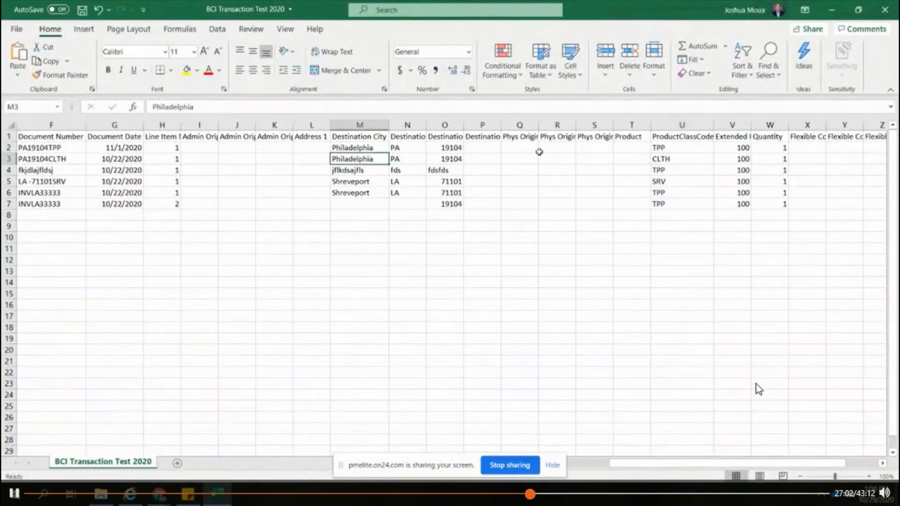
pyautogui.click(669, 169)
pyautogui.click(671, 161)
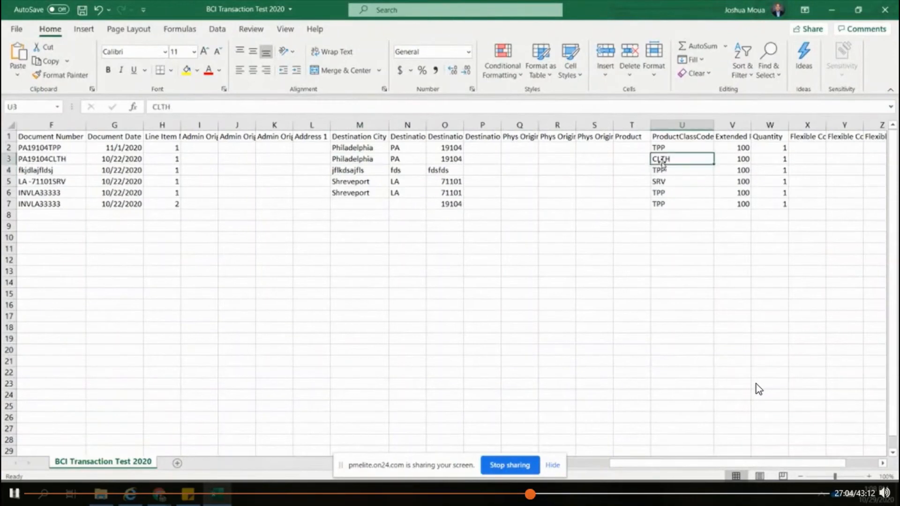
pyautogui.click(371, 160)
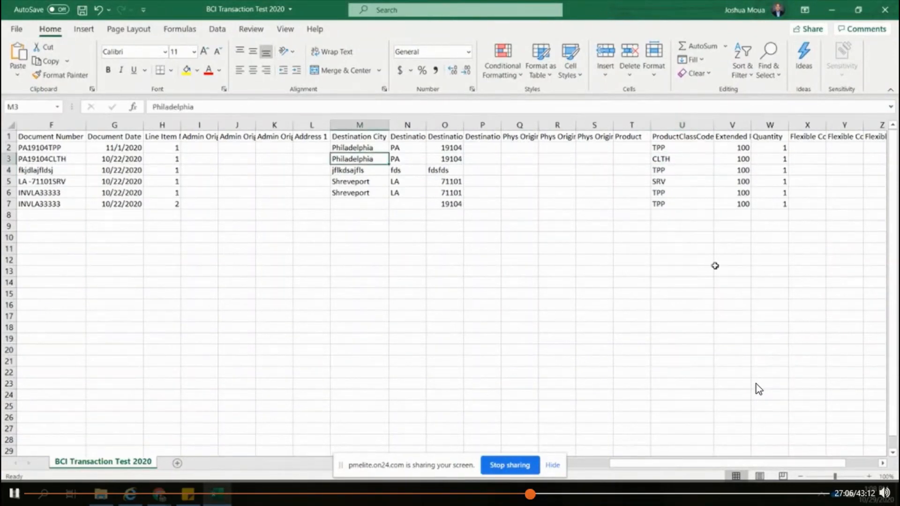
# Step: Review the extended amounts in column V and the quantities in column W for rows 2 to 7
pyautogui.moveTo(728, 146); pyautogui.dragTo(728, 204)
pyautogui.moveTo(773, 149); pyautogui.dragTo(786, 204)
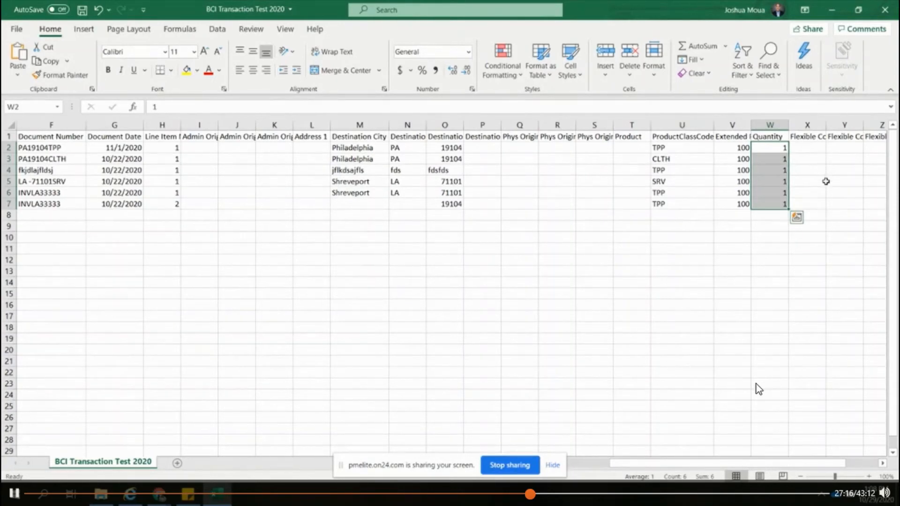
pyautogui.click(782, 184)
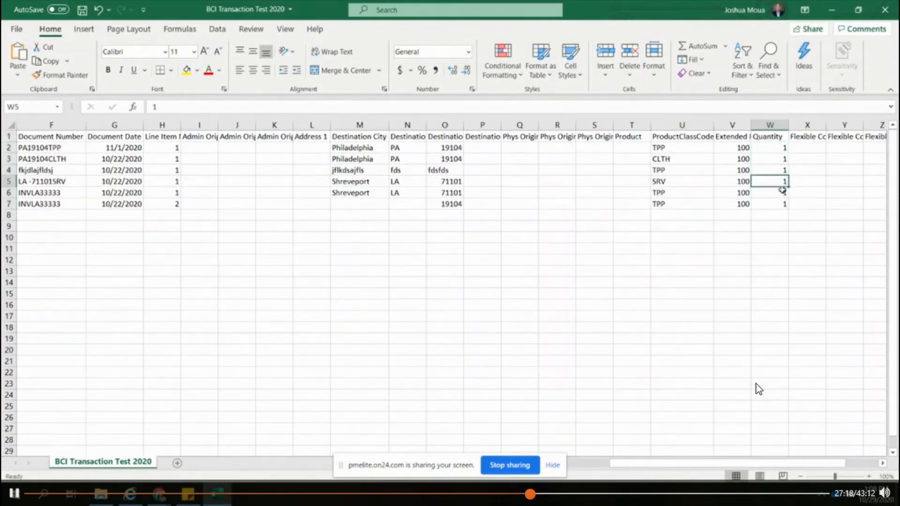
pyautogui.press('Down')
pyautogui.press('Down')
pyautogui.click(783, 194)
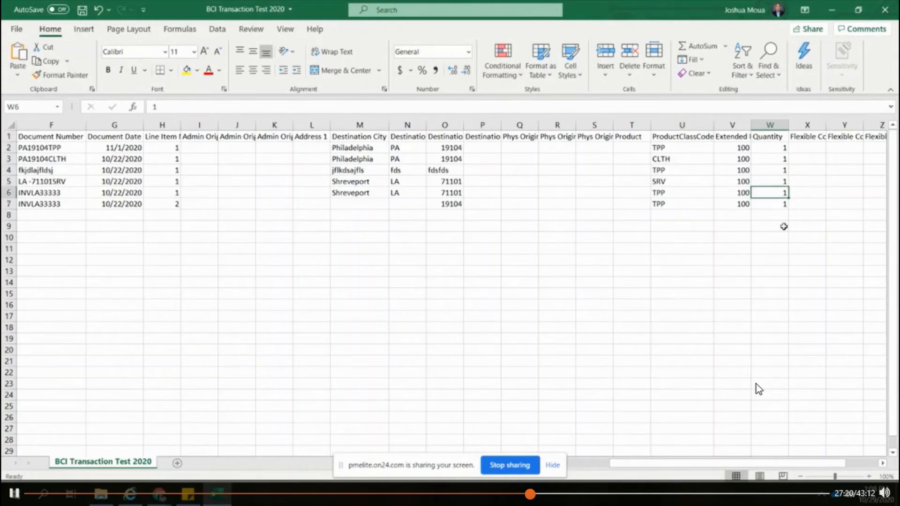
pyautogui.click(781, 204)
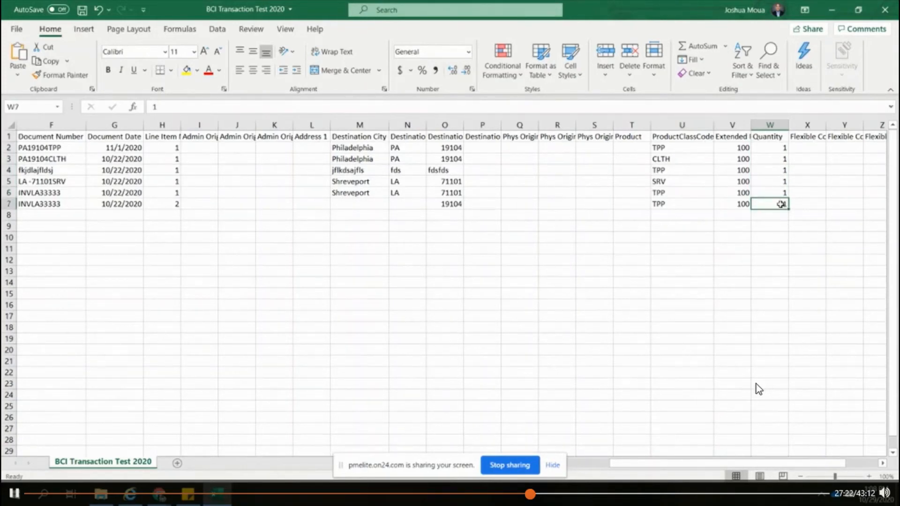
# Step: Examine the Flexible Code Field and Flexible Numberic Field headers and the cells beneath them, starting at column X
pyautogui.click(883, 464)
pyautogui.click(883, 465)
pyautogui.click(883, 464)
pyautogui.click(883, 464)
pyautogui.click(883, 464)
pyautogui.click(883, 464)
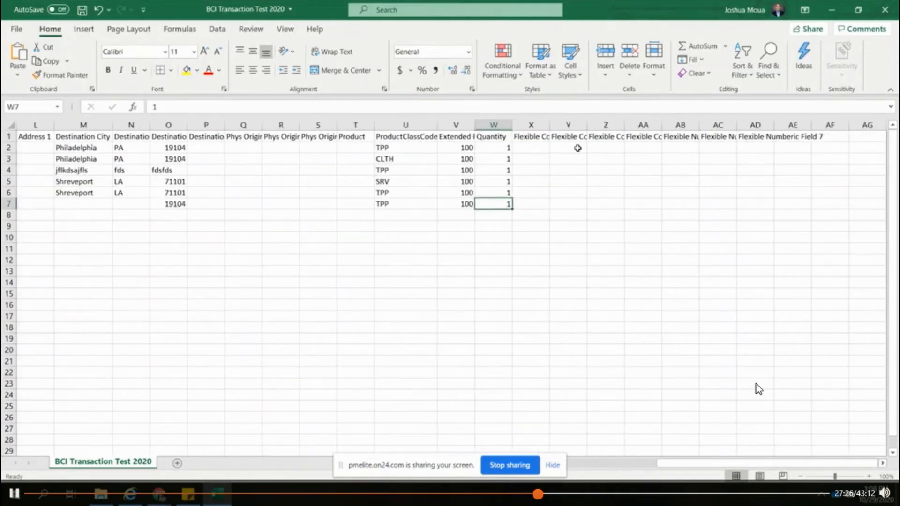
pyautogui.click(539, 137)
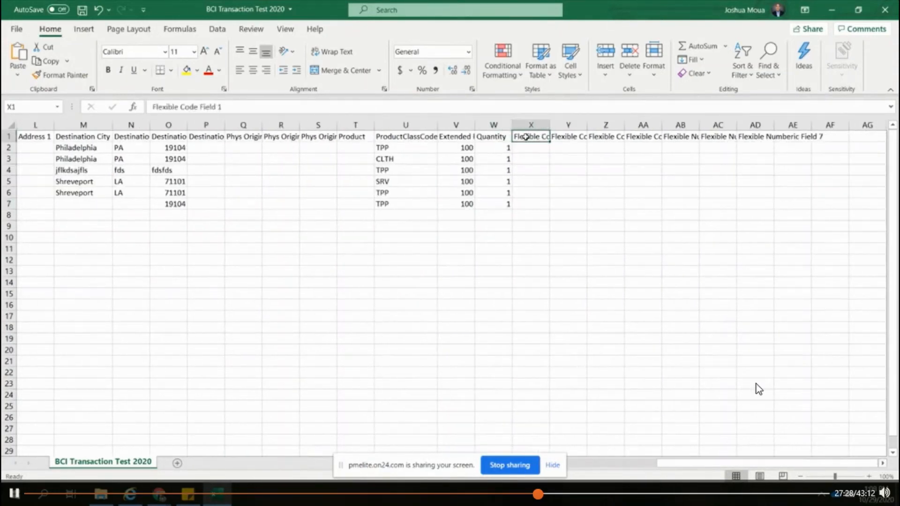
pyautogui.click(566, 137)
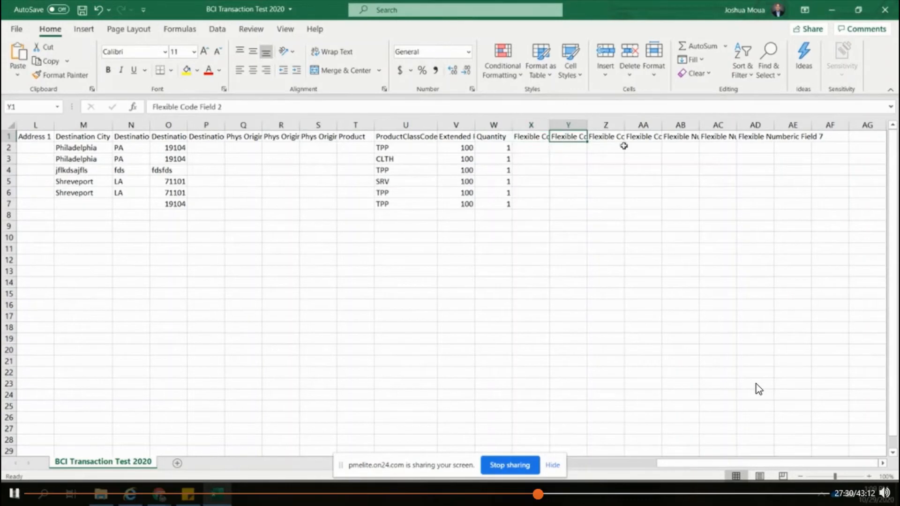
pyautogui.click(677, 137)
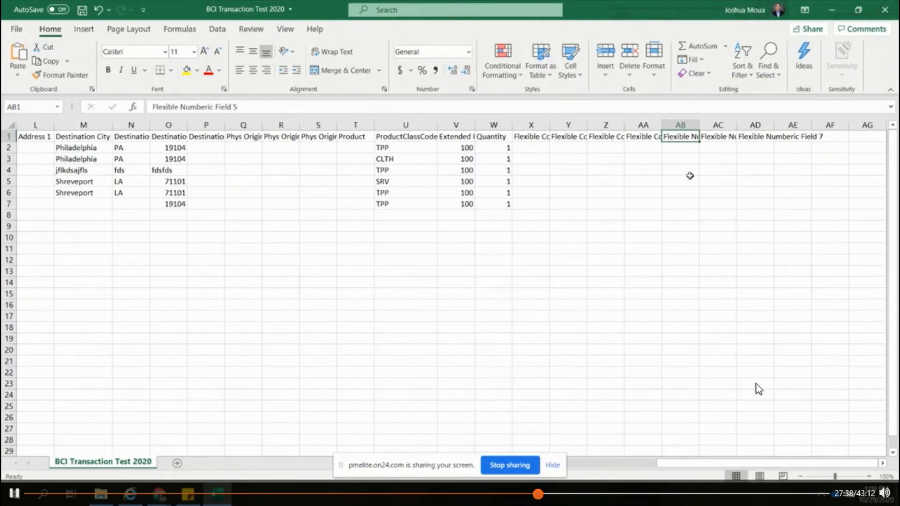
pyautogui.moveTo(543, 141); pyautogui.dragTo(795, 225)
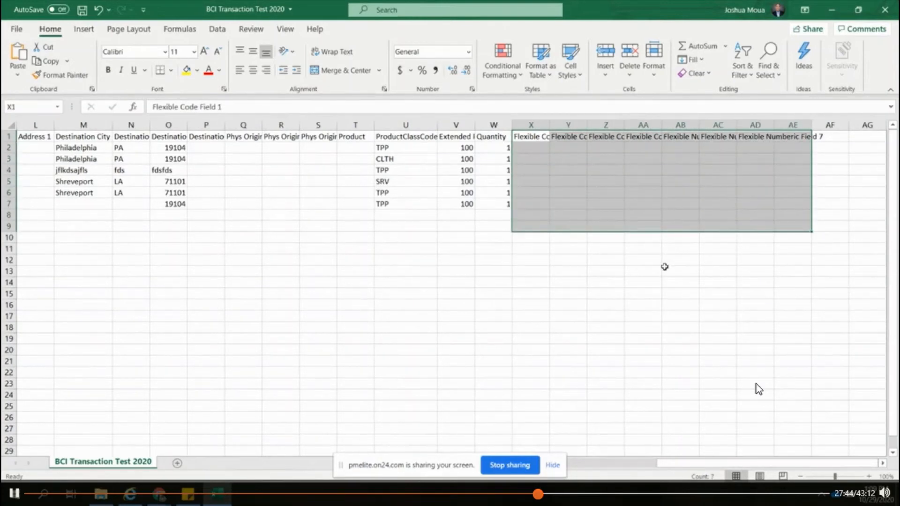
pyautogui.click(637, 195)
pyautogui.click(544, 140)
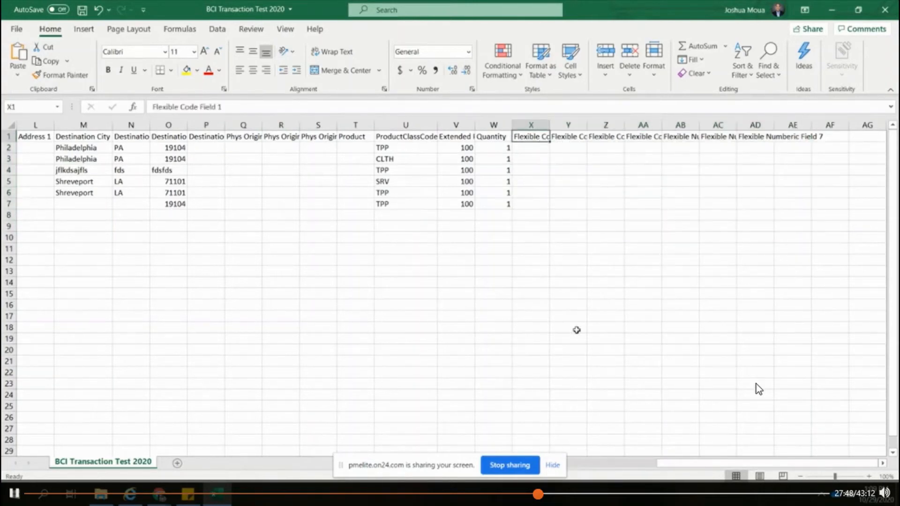
# Step: Return to the first columns of the sheet and save the BCI Transaction Test 2020 file
pyautogui.click(597, 463)
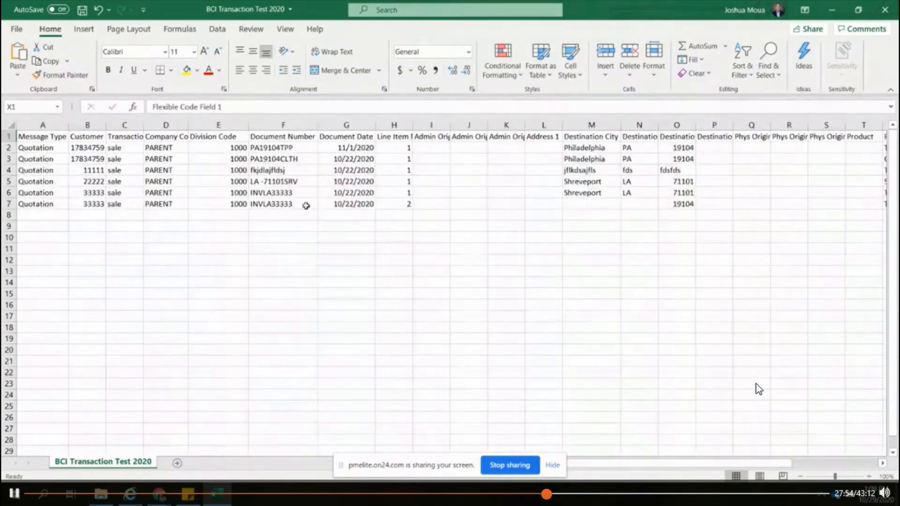
pyautogui.click(84, 11)
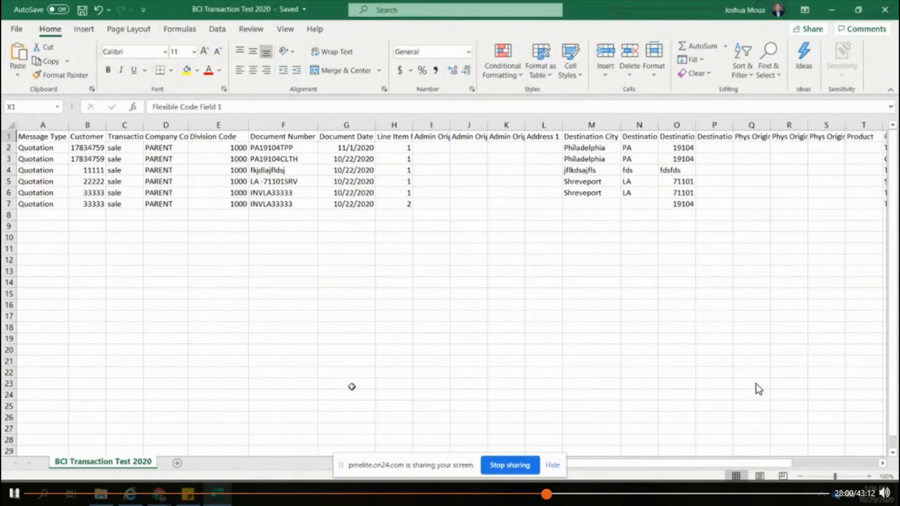
# Step: Switch to Vertex O Series in Chrome and open the Batch Client Interface page under System, Data Management
pyautogui.hotkey('alt', 'Tab')
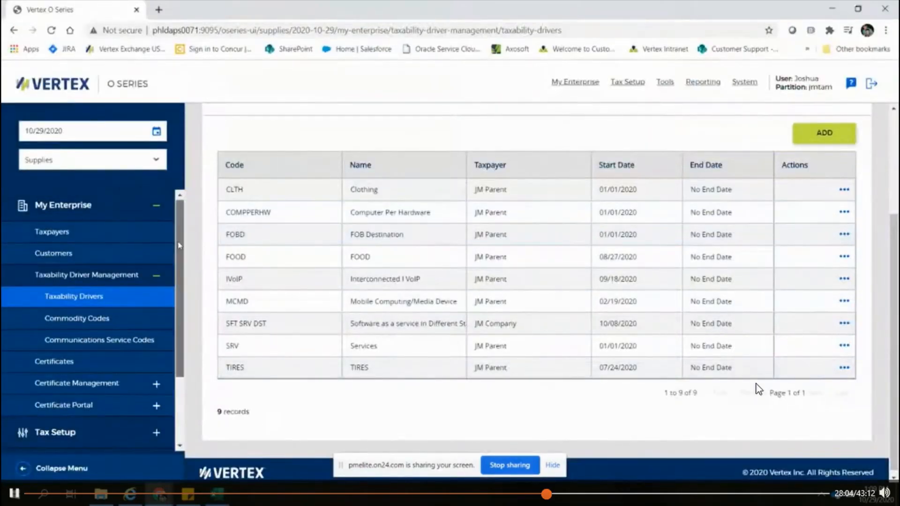
pyautogui.scroll(-2, 166, 337)
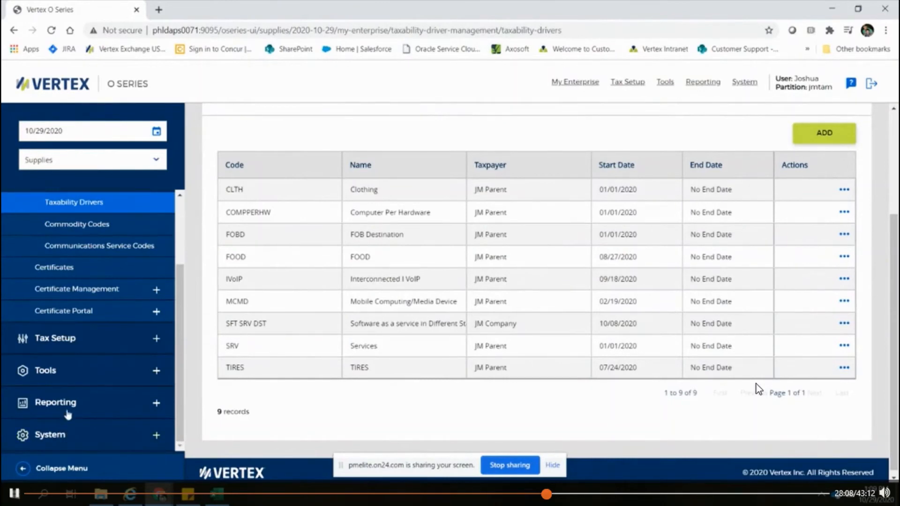
pyautogui.click(50, 435)
pyautogui.scroll(-3, 183, 312)
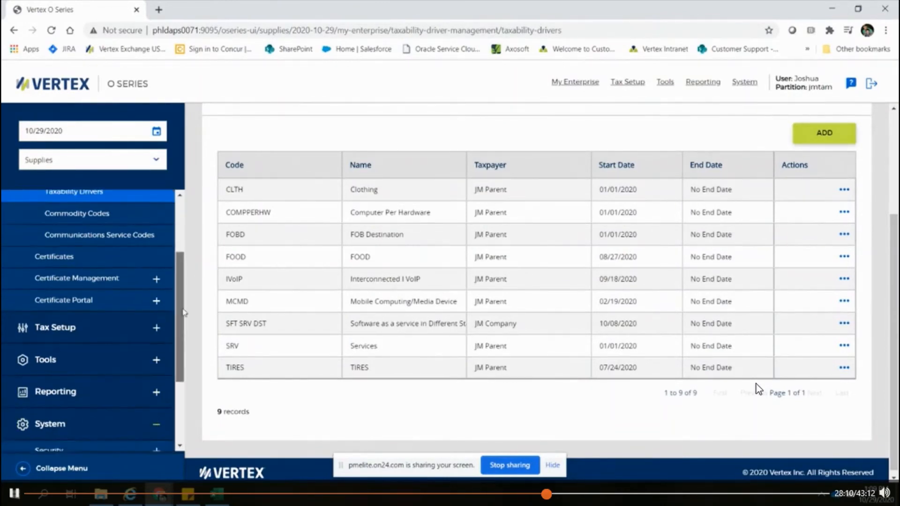
pyautogui.click(74, 359)
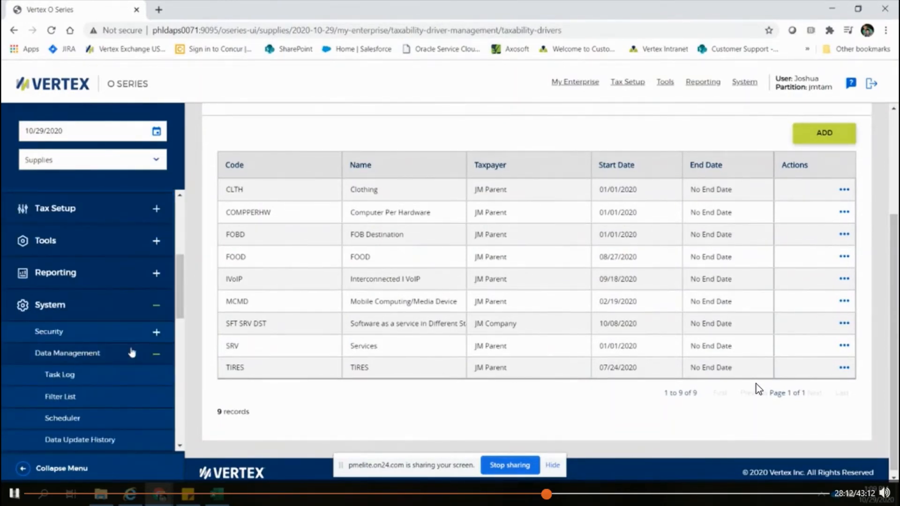
pyautogui.scroll(-9, 121, 383)
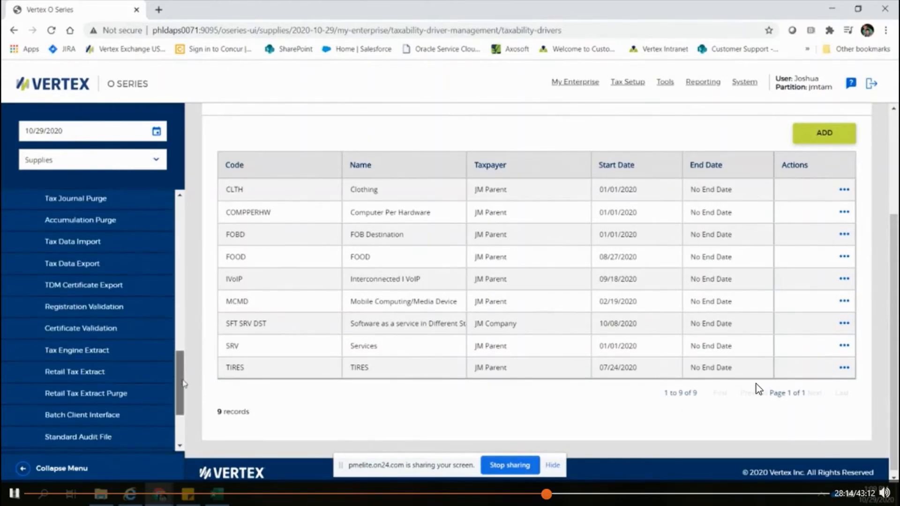
pyautogui.click(101, 380)
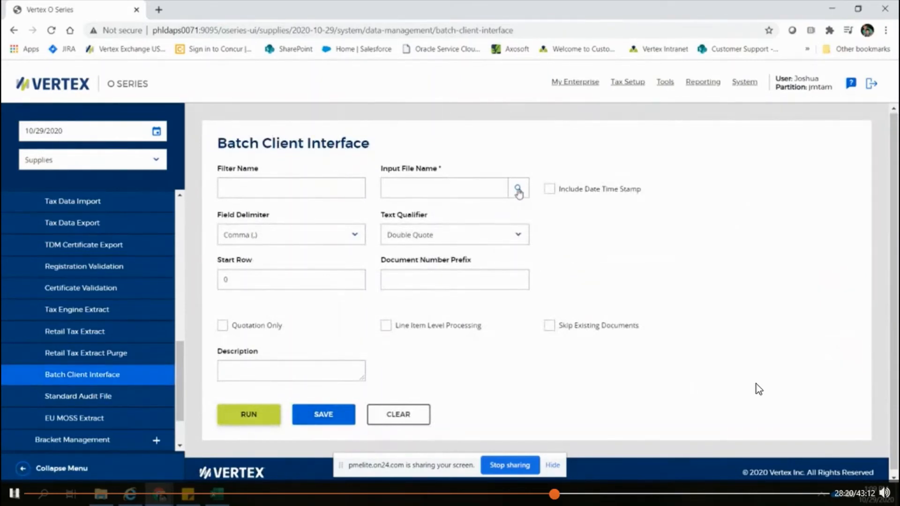
# Step: Upload BCI Transaction Test 2020.csv as the input file, enable Quotation Only, and run the batch client import
pyautogui.click(519, 190)
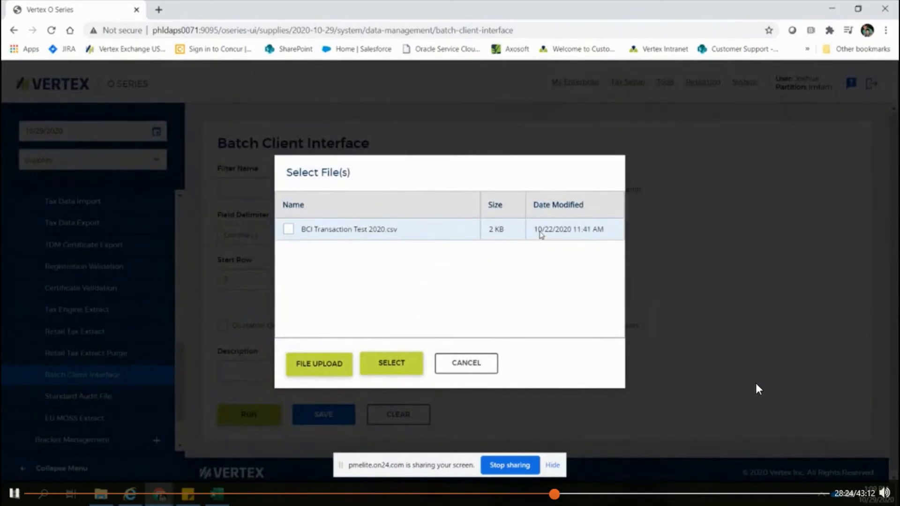
pyautogui.click(325, 370)
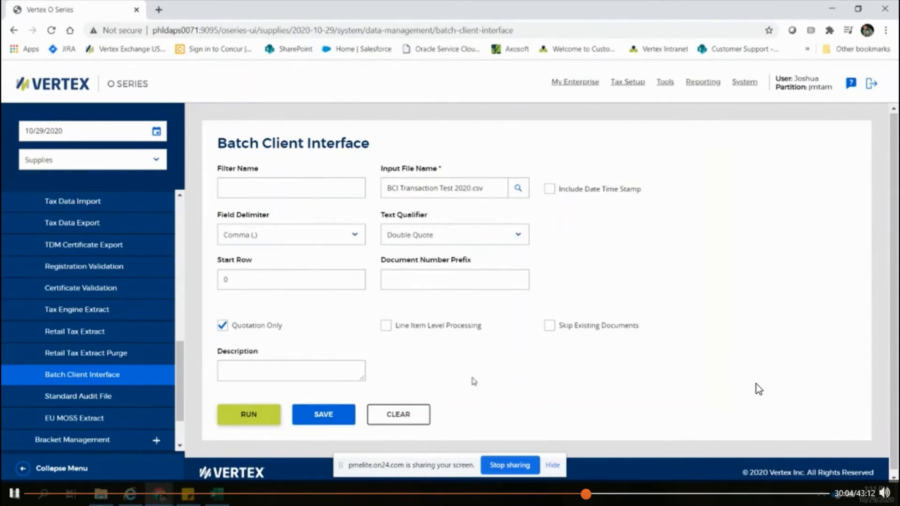
pyautogui.click(249, 415)
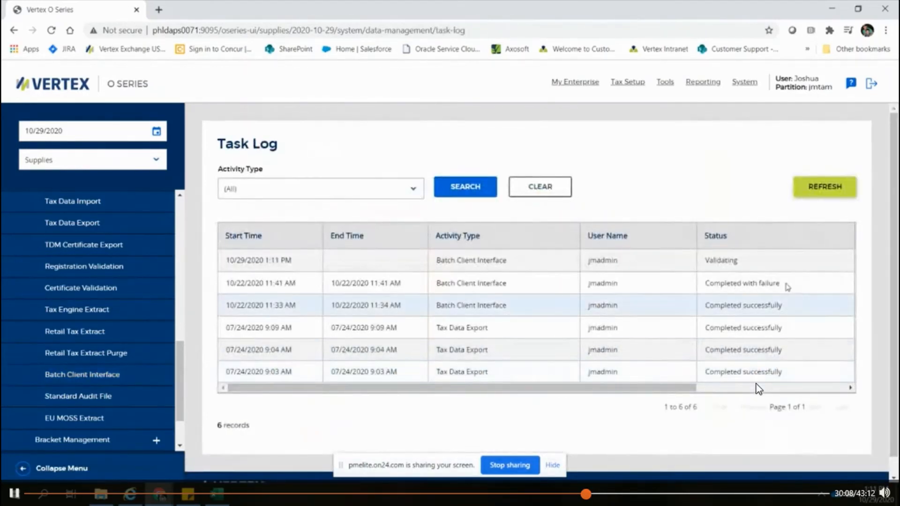
# Step: Refresh the task log and review the details of the newest Batch Client Interface task
pyautogui.click(819, 193)
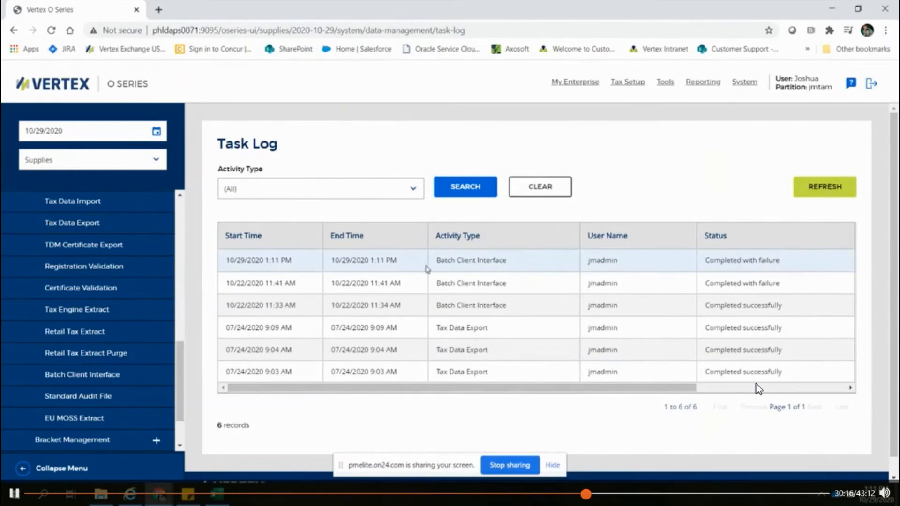
pyautogui.doubleClick(451, 264)
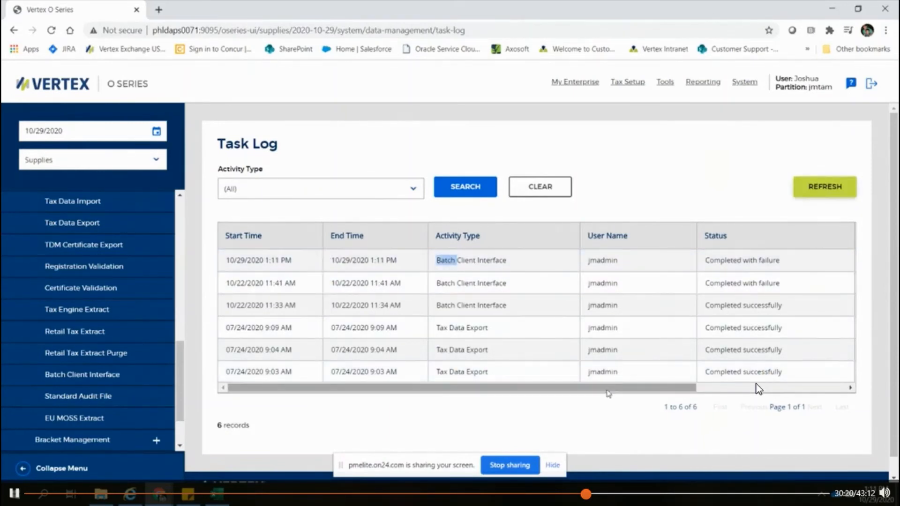
pyautogui.moveTo(607, 391); pyautogui.dragTo(757, 389)
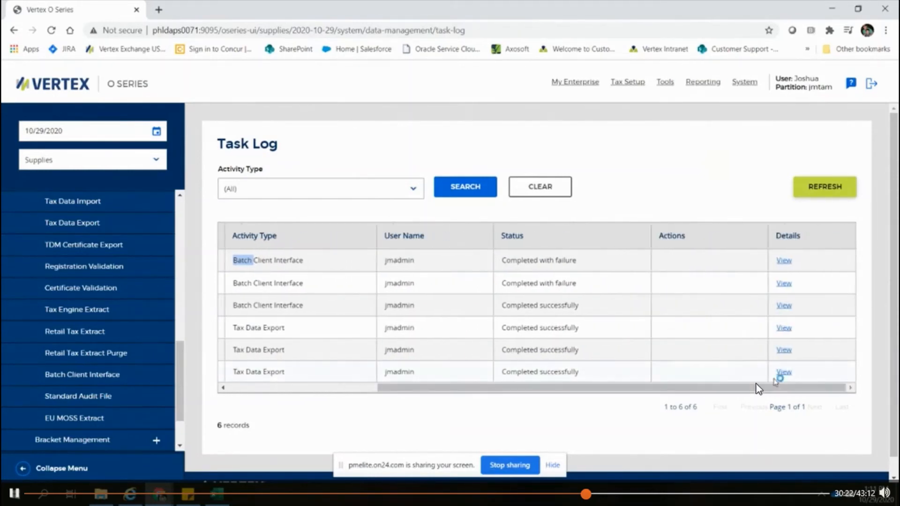
pyautogui.click(785, 261)
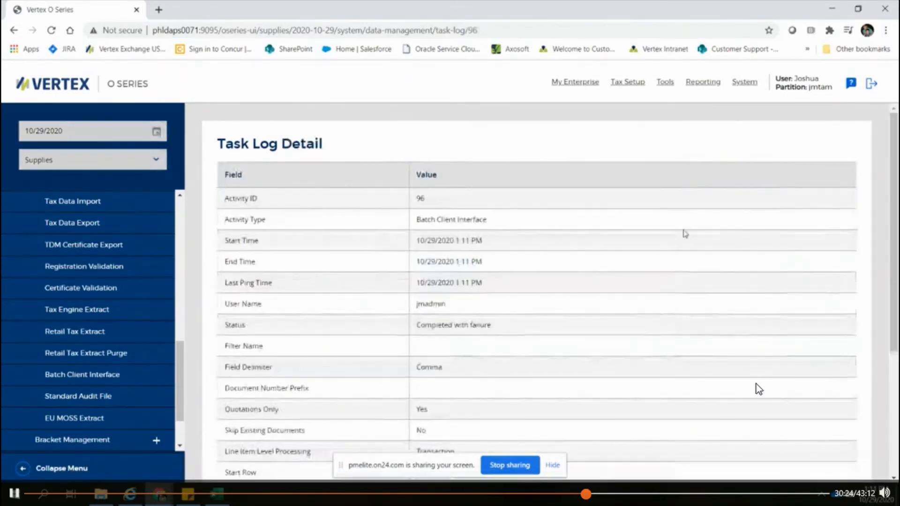
pyautogui.scroll(-2, 759, 389)
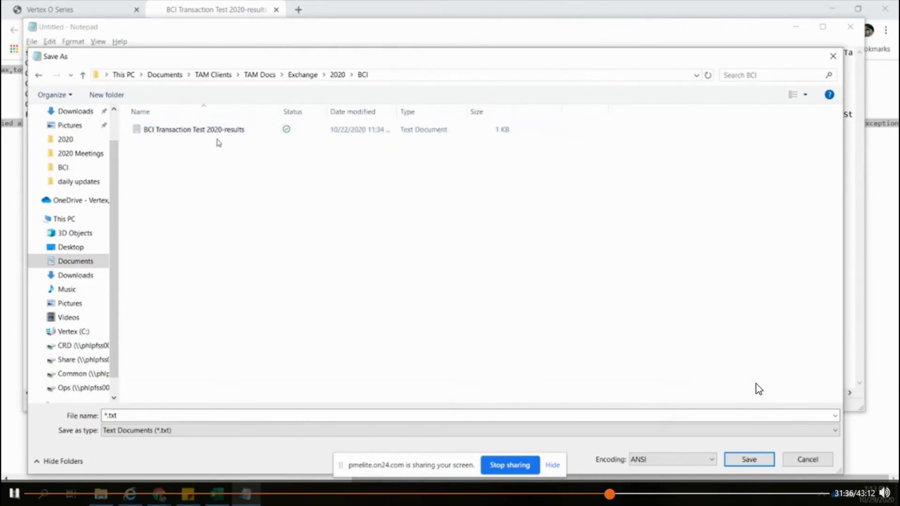
# Step: Save the results text as BCI Transaction Test 2020-results1 in the BCI folder and select that new file in File Explorer
pyautogui.click(227, 428)
pyautogui.click(230, 416)
pyautogui.click(230, 416)
pyautogui.doubleClick(230, 415)
pyautogui.click(231, 416)
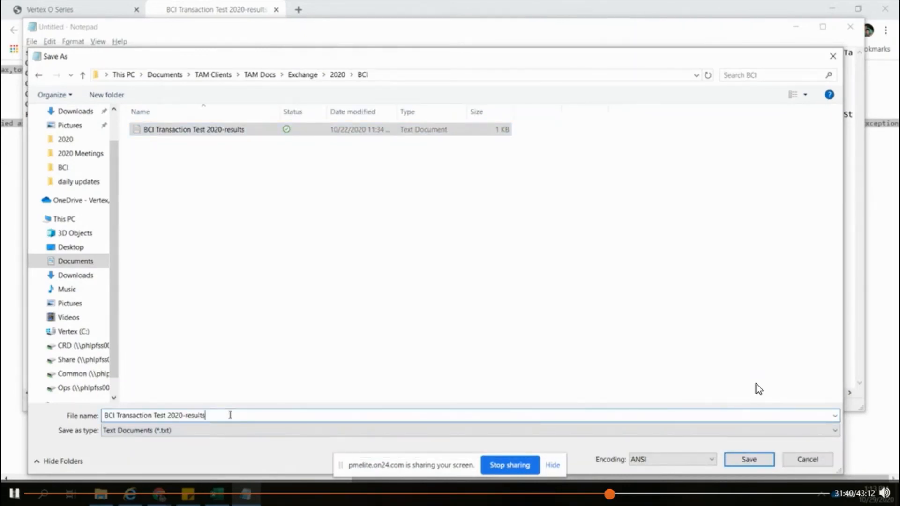
pyautogui.write('1')
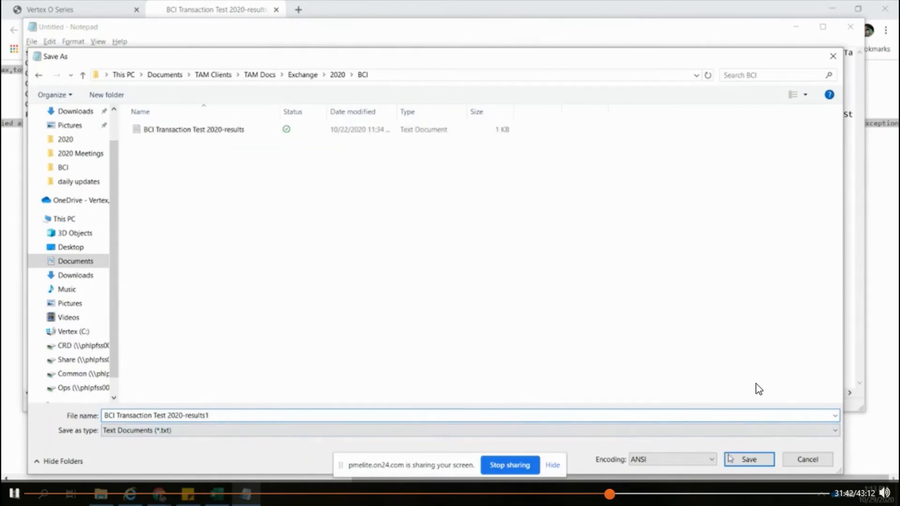
pyautogui.click(749, 460)
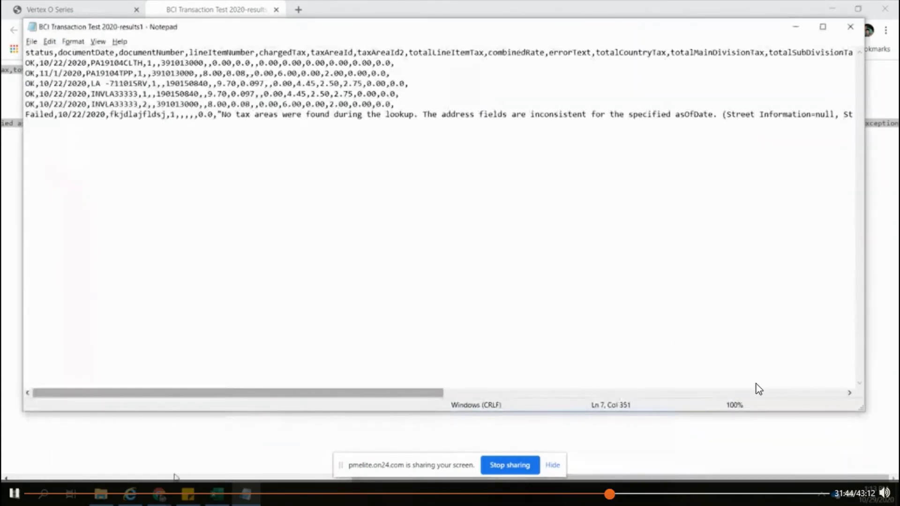
pyautogui.click(105, 494)
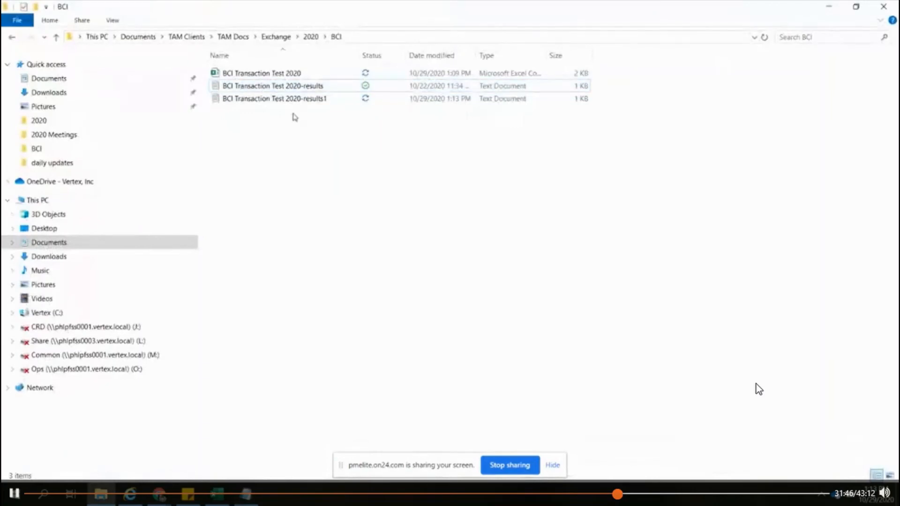
pyautogui.click(296, 99)
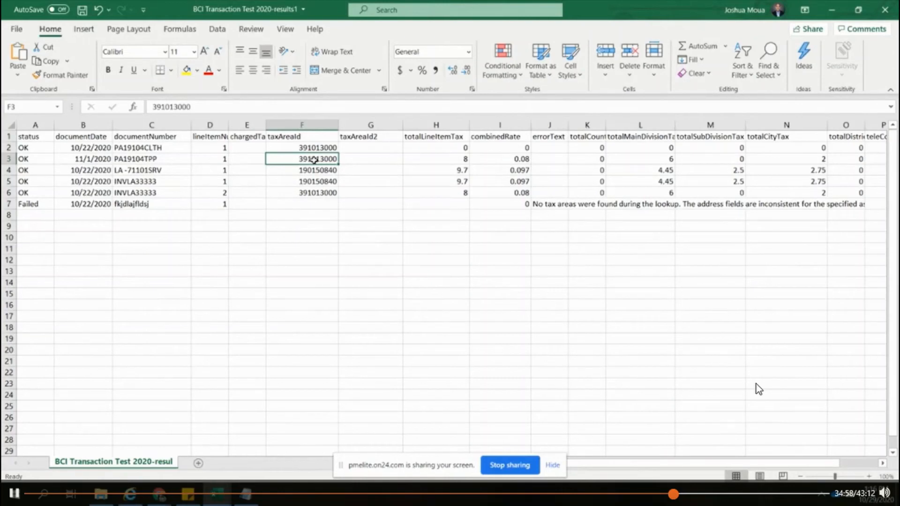
# Step: Examine row 3 of the results sheet: tax area ID, total line item tax, combined rate, and main division, subdivision, city and district taxes
pyautogui.click(353, 160)
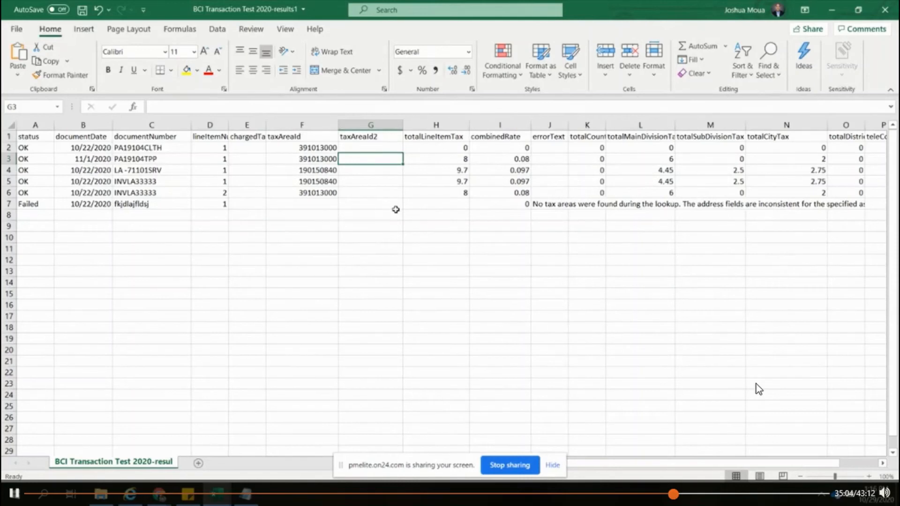
pyautogui.click(328, 160)
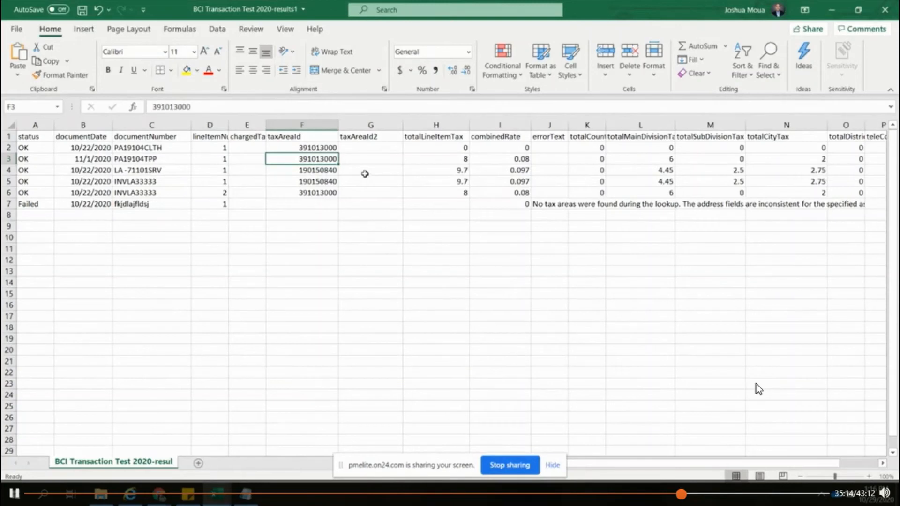
pyautogui.click(428, 159)
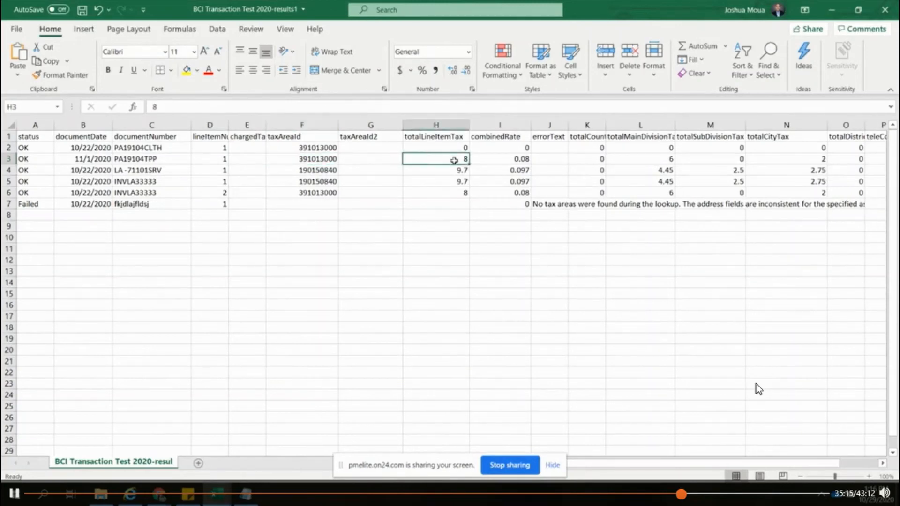
pyautogui.click(490, 159)
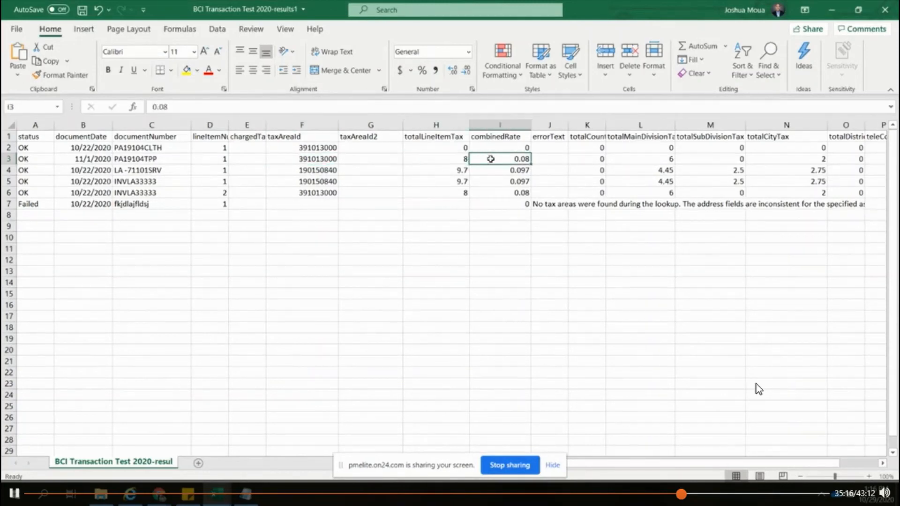
pyautogui.click(634, 139)
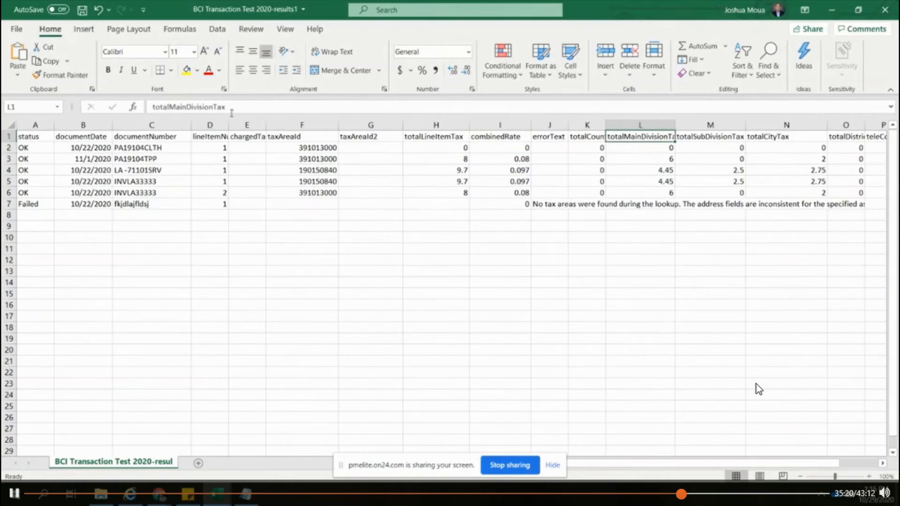
pyautogui.click(639, 159)
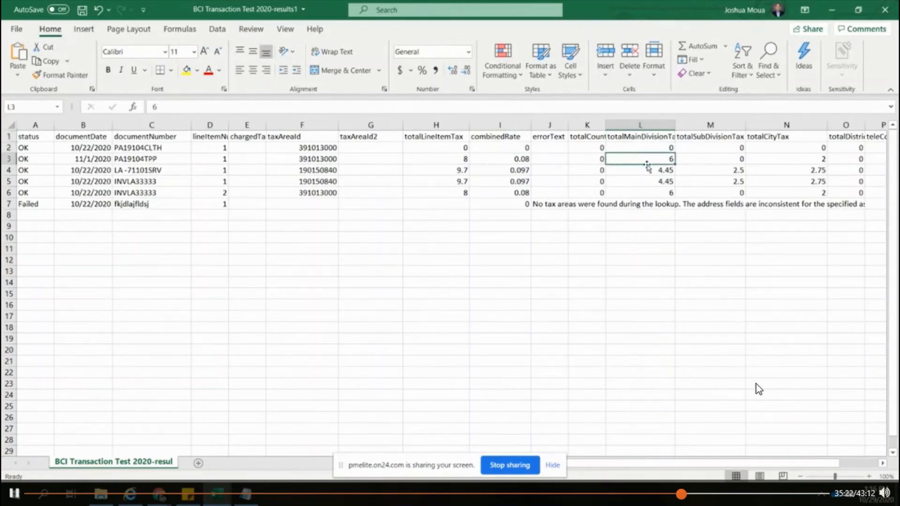
pyautogui.click(662, 170)
pyautogui.click(665, 161)
pyautogui.click(702, 143)
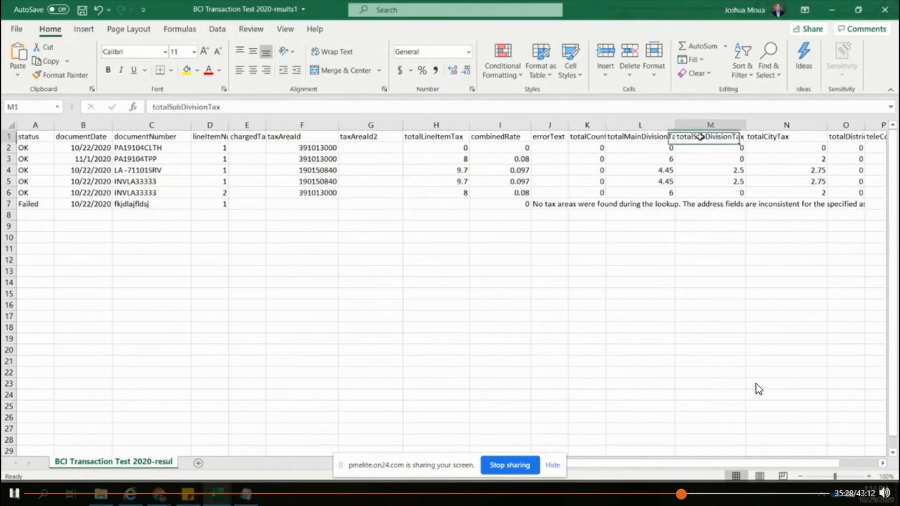
pyautogui.click(706, 159)
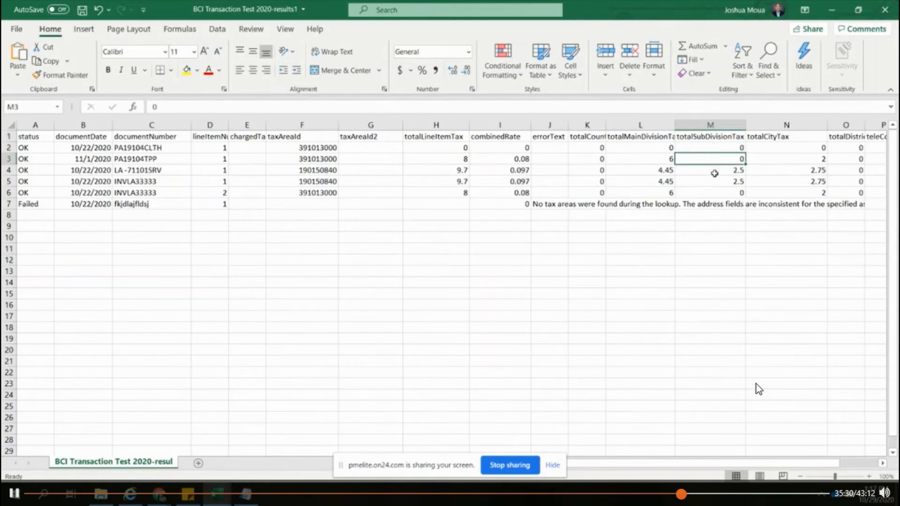
pyautogui.click(764, 138)
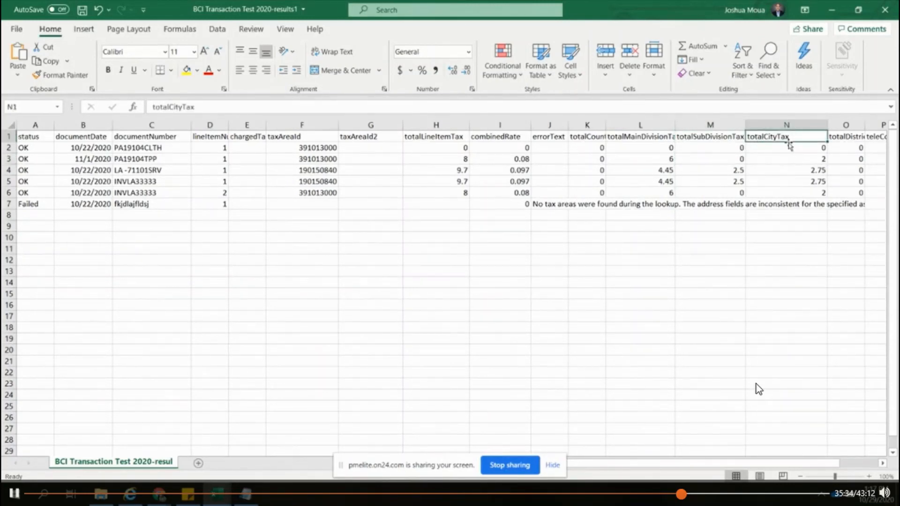
pyautogui.click(797, 160)
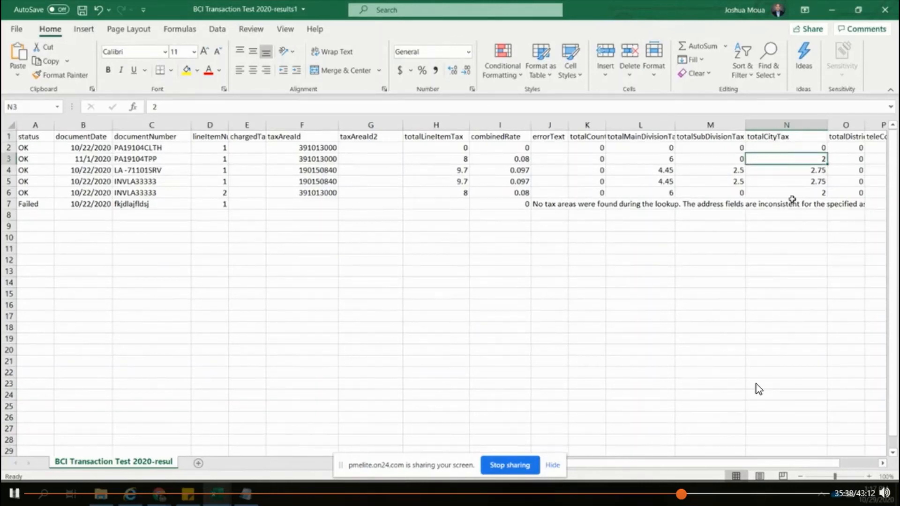
pyautogui.click(841, 159)
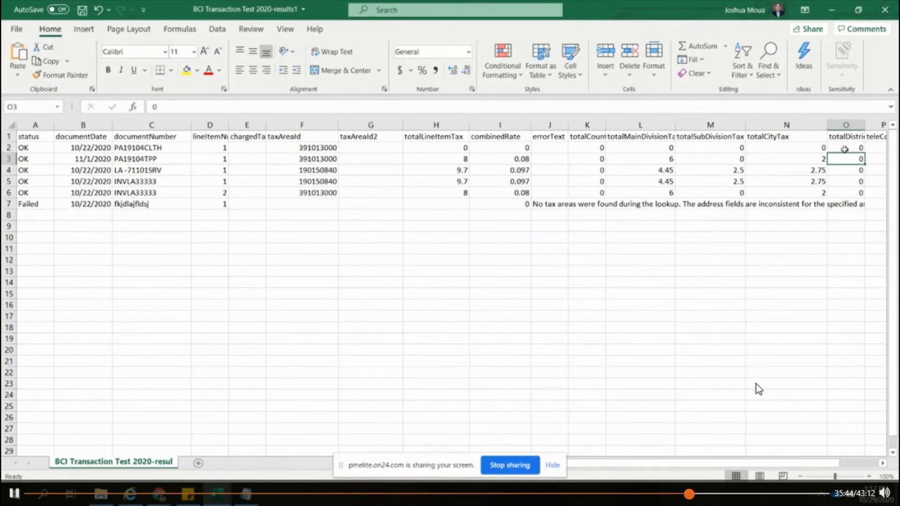
# Step: Compare row 3's jurisdiction taxes with its total and combined rate, and review the totalLineItemTax and combinedRate values in rows 3 to 6
pyautogui.click(816, 161)
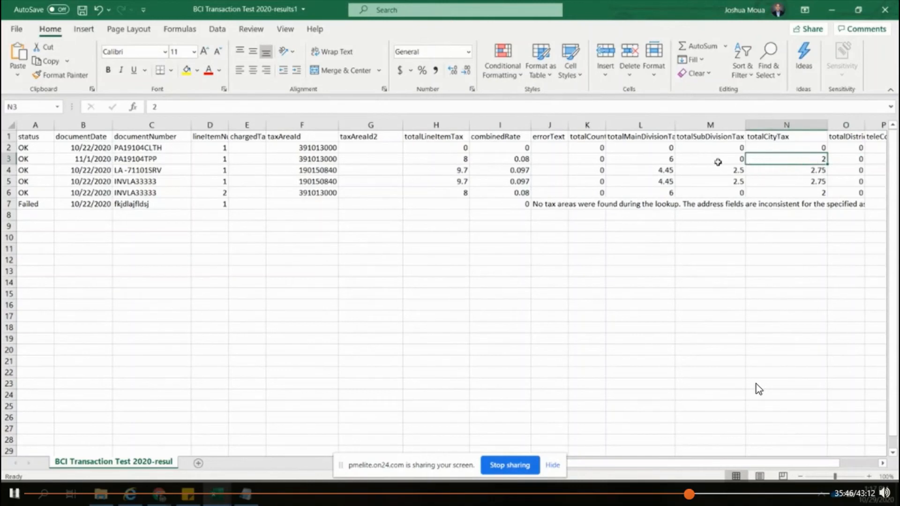
pyautogui.click(659, 161)
pyautogui.click(500, 160)
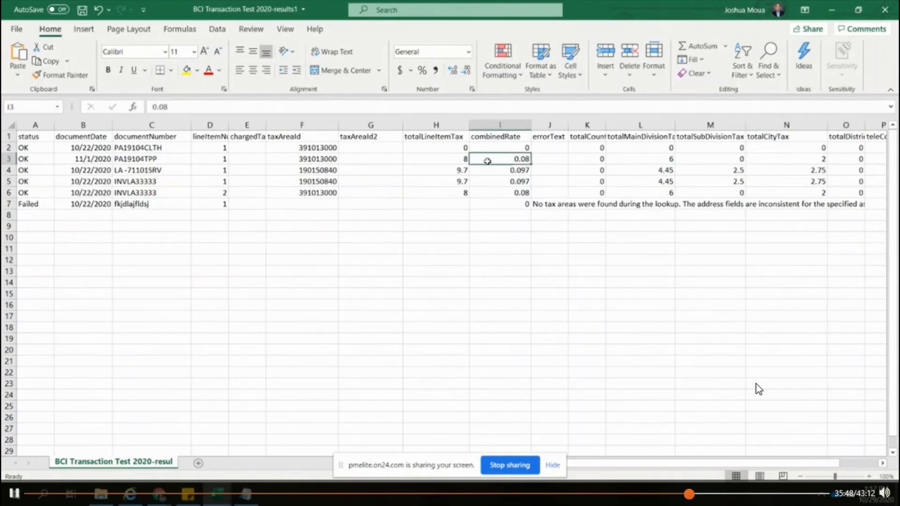
pyautogui.click(458, 158)
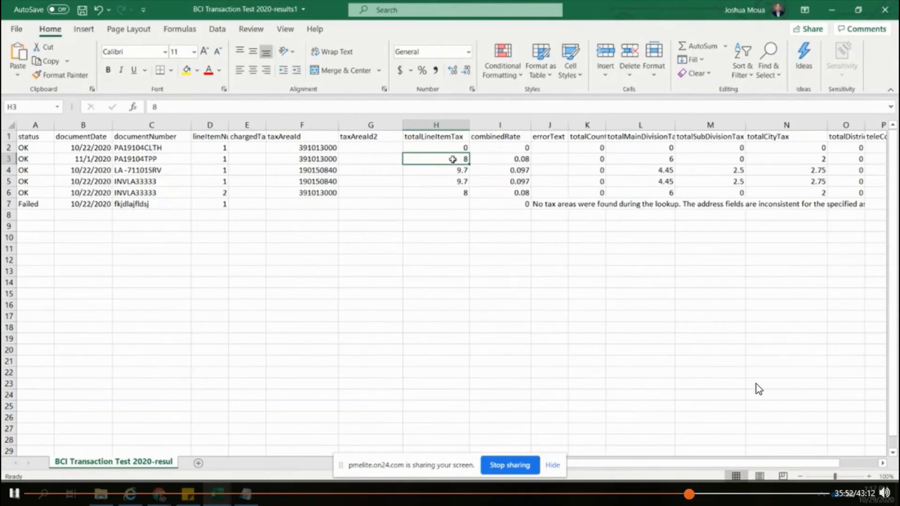
pyautogui.moveTo(452, 160); pyautogui.dragTo(453, 192)
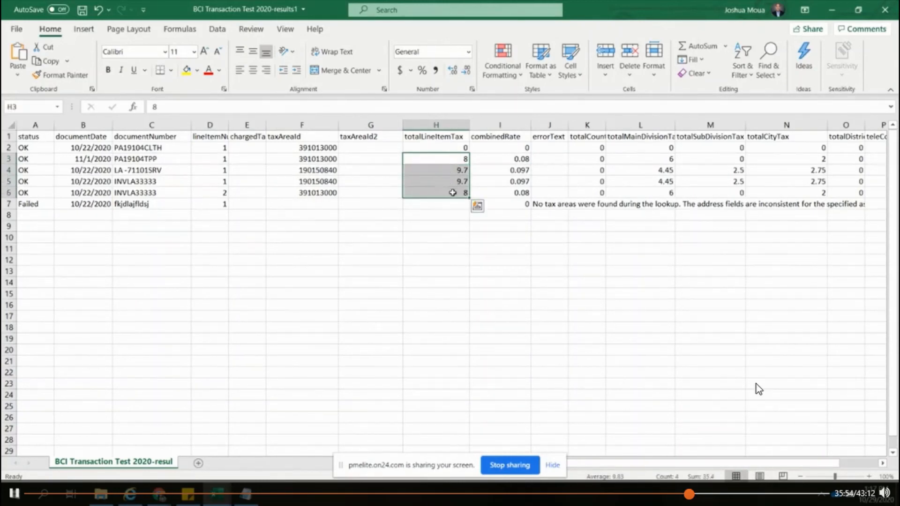
pyautogui.moveTo(505, 159); pyautogui.dragTo(502, 193)
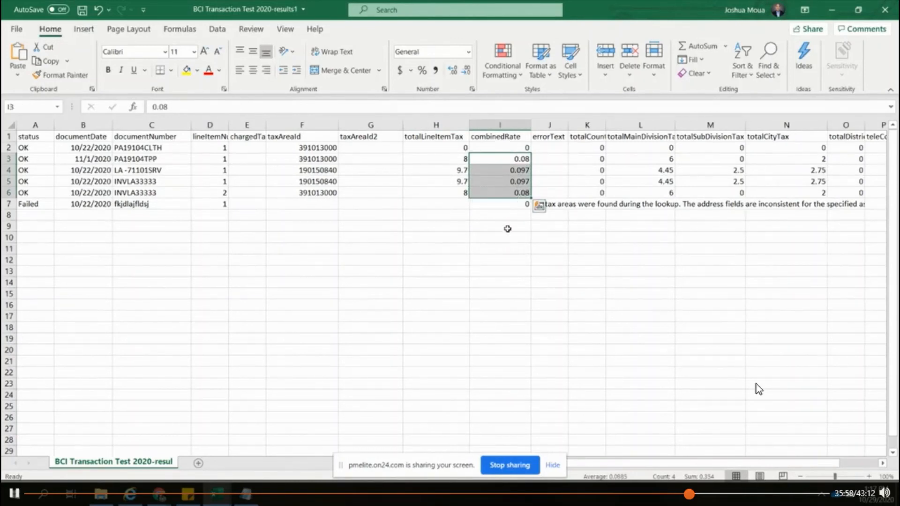
pyautogui.click(496, 159)
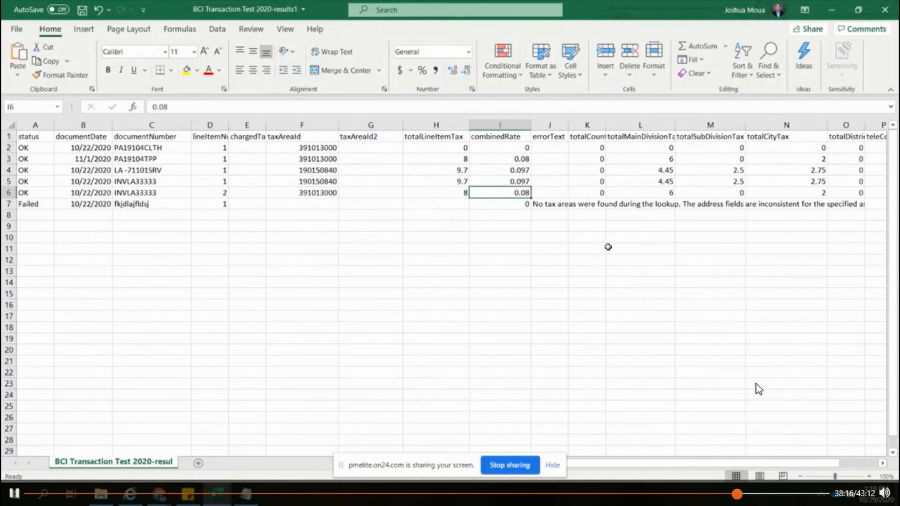
pyautogui.click(692, 184)
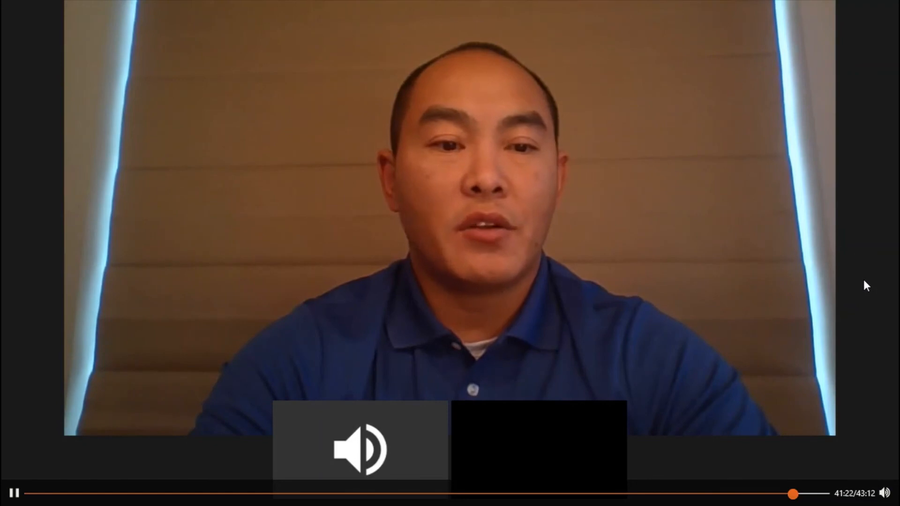
pyautogui.click(861, 7)
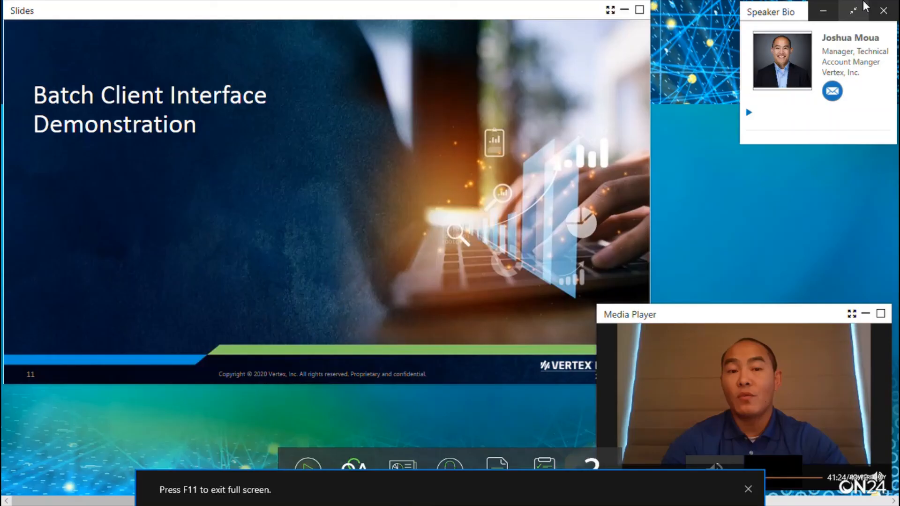